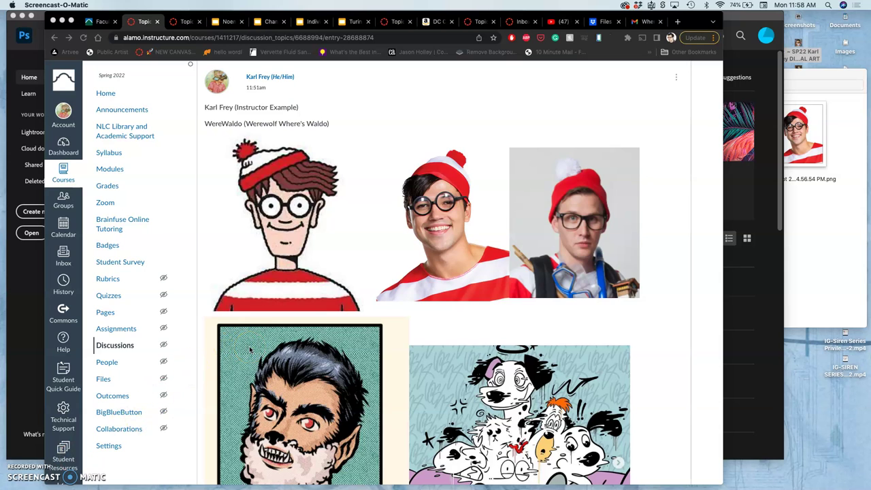
Capture a screenshot of the area showing all the WereWaldo reference images in the instructor's discussion post
left_click(287, 279)
scroll(327, 332, "down", 1)
scroll(326, 332, "down", 3)
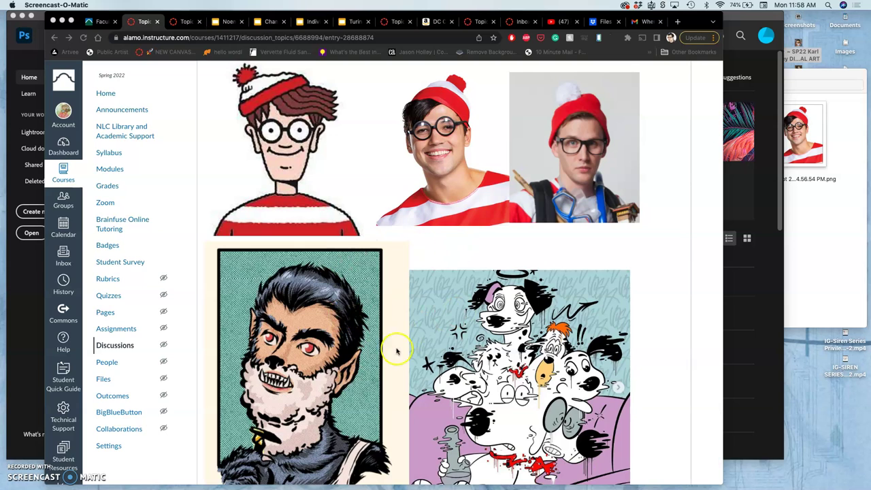
left_click(837, 268)
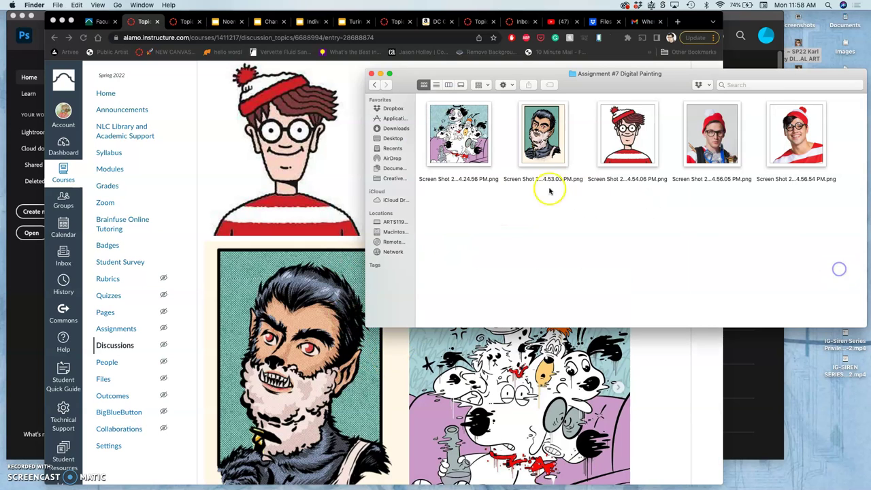
left_click(225, 163)
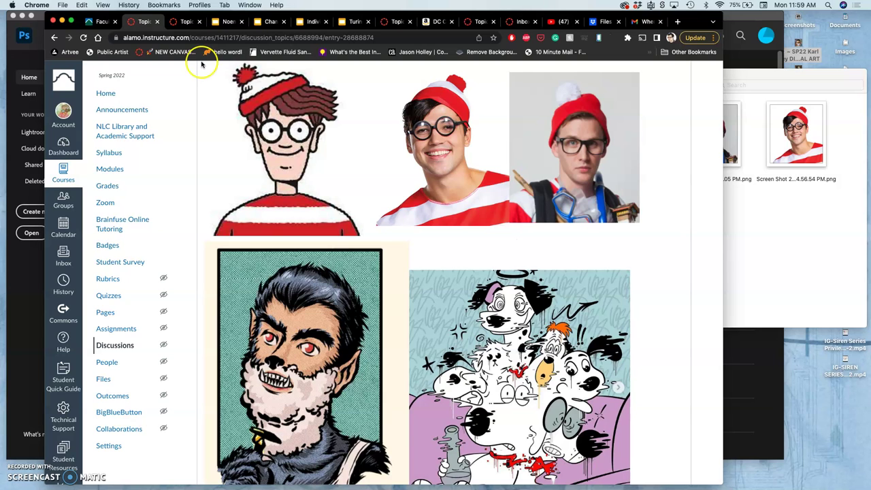
left_click_drag(203, 63, 640, 482)
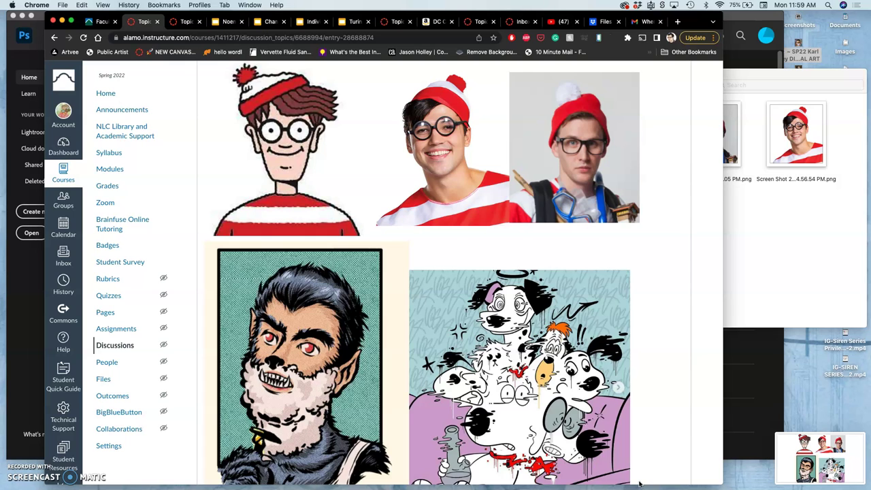
scroll(466, 251, "up", 3)
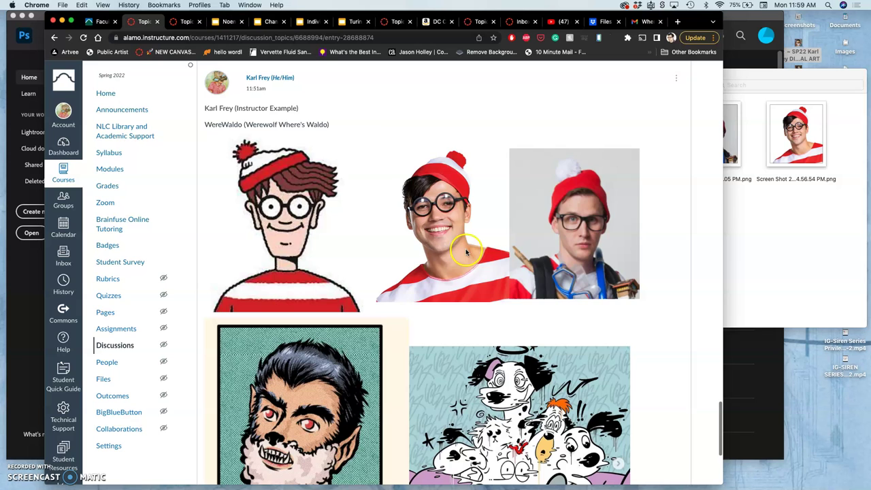
scroll(443, 227, "down", 3)
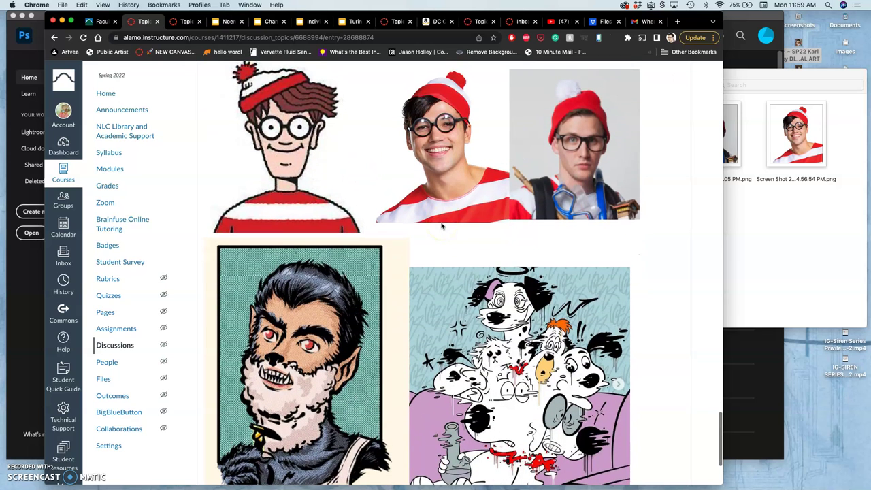
Move the newly captured screenshot from the desktop's Screenshots stack into the Assignment #7 Digital Painting folder
left_click(774, 272)
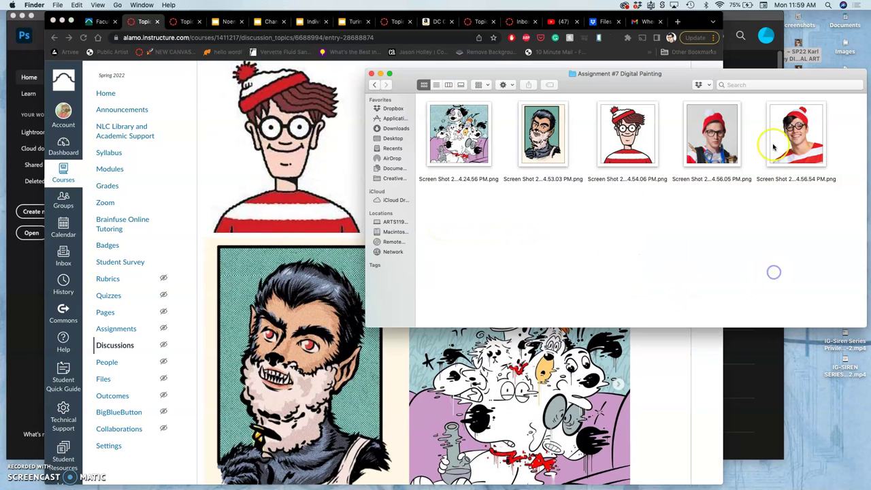
left_click_drag(773, 73, 698, 86)
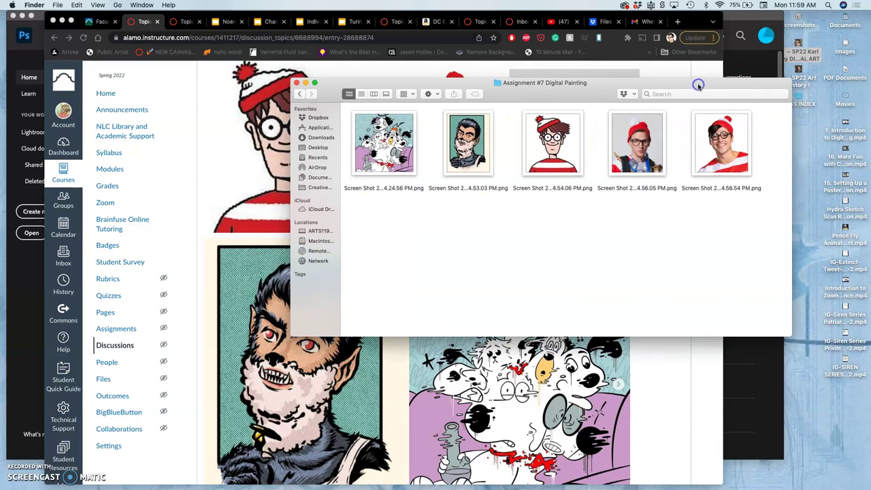
left_click(844, 99)
left_click(846, 126)
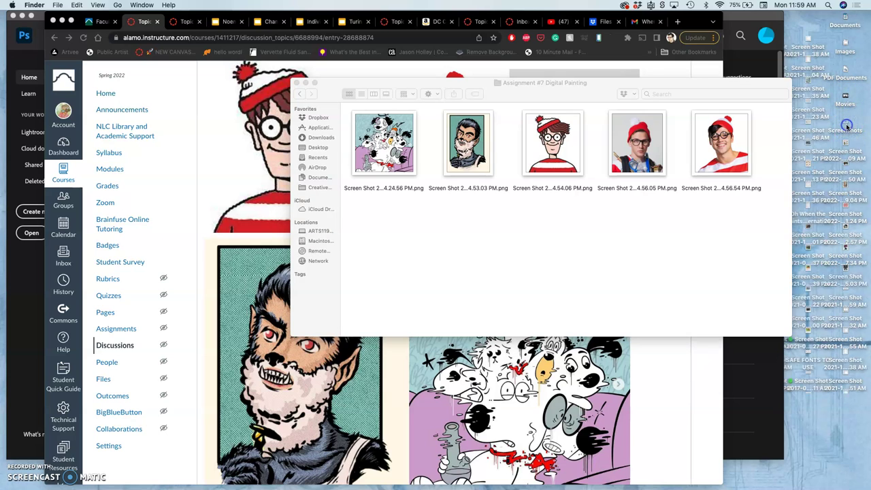
left_click_drag(845, 149, 529, 243)
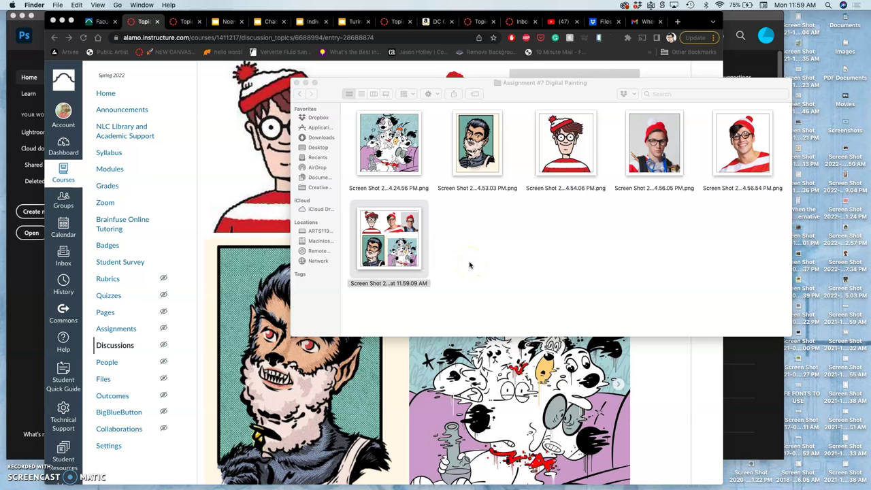
left_click(443, 250)
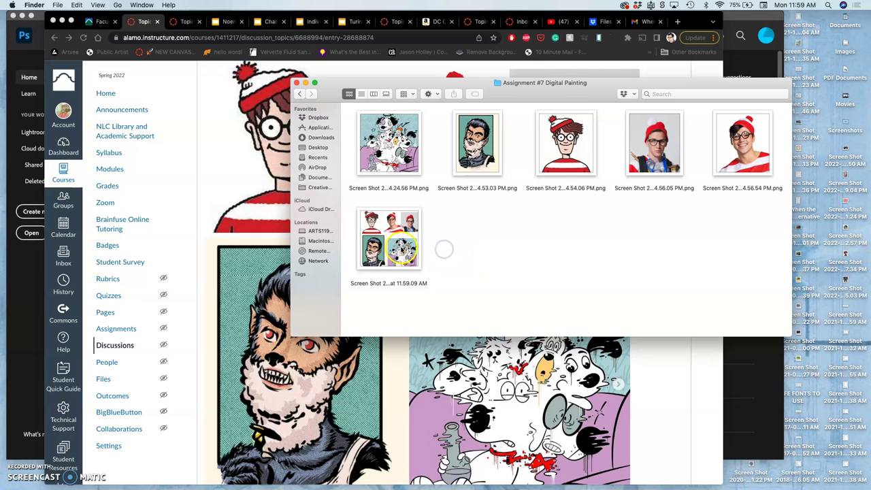
Preview the combined reference screenshot at full size, close it and return to the assignment folder
double_click(402, 249)
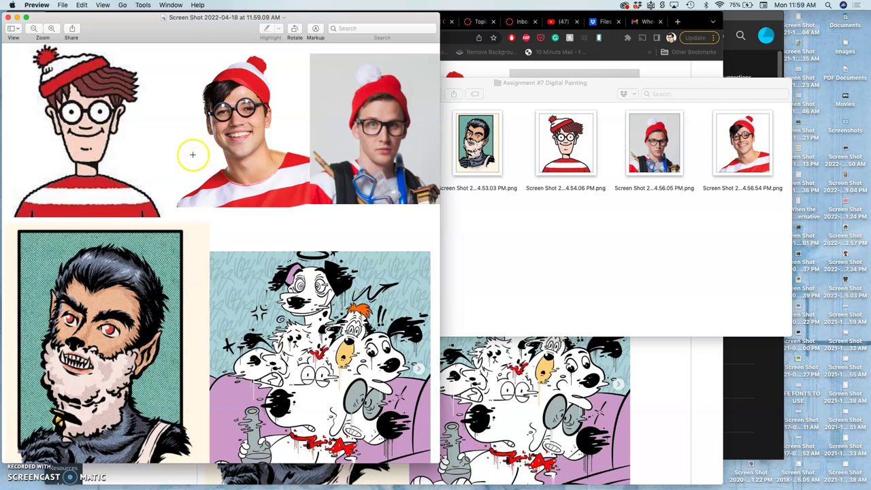
left_click(8, 18)
left_click(470, 230)
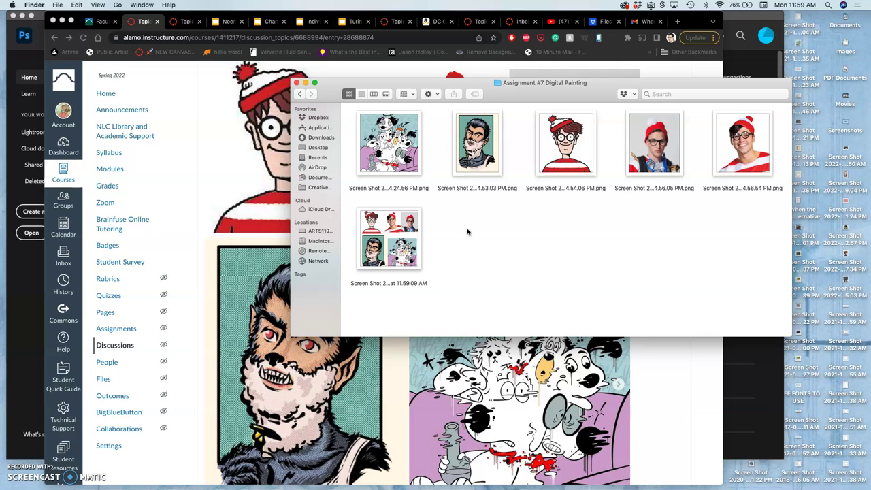
Collapse the Screenshots stack on the desktop and bring the assignment folder window back into focus
left_click(474, 241)
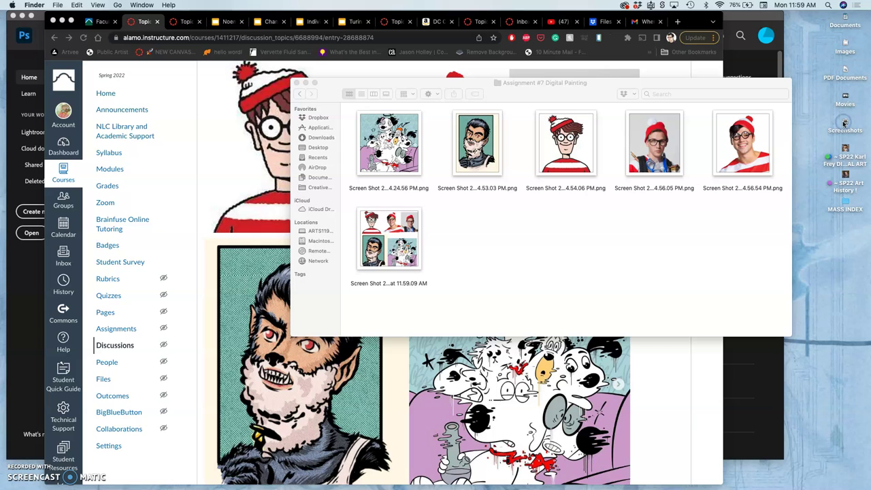
left_click(844, 98)
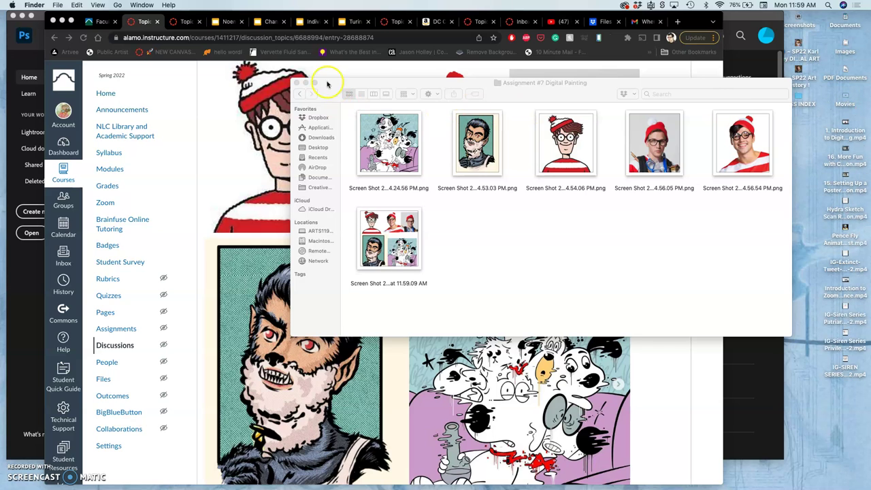
left_click(457, 242)
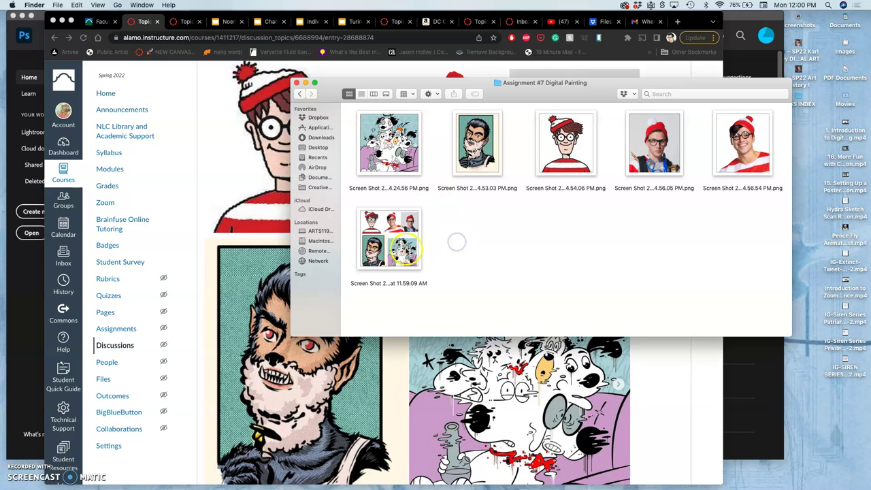
Open the combined reference screenshot in Adobe Photoshop 2021 and collapse the Actions panel covering the workspace
right_click(407, 249)
mouse_move(506, 261)
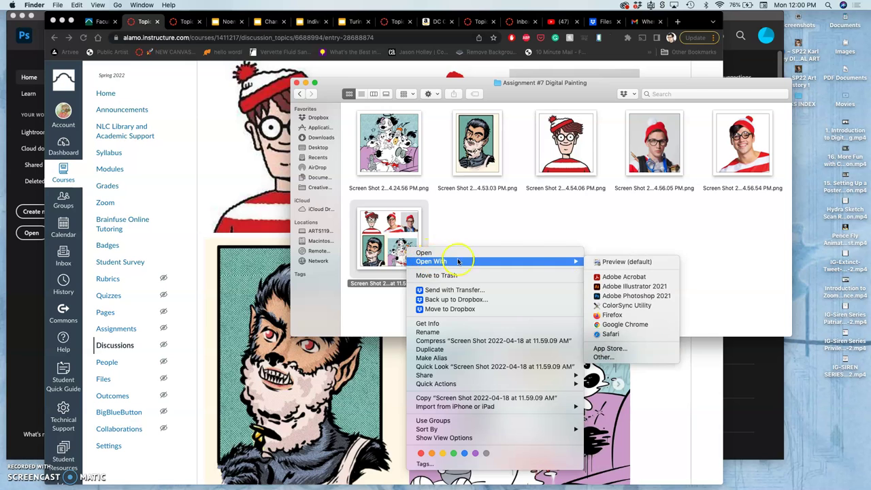
left_click(626, 294)
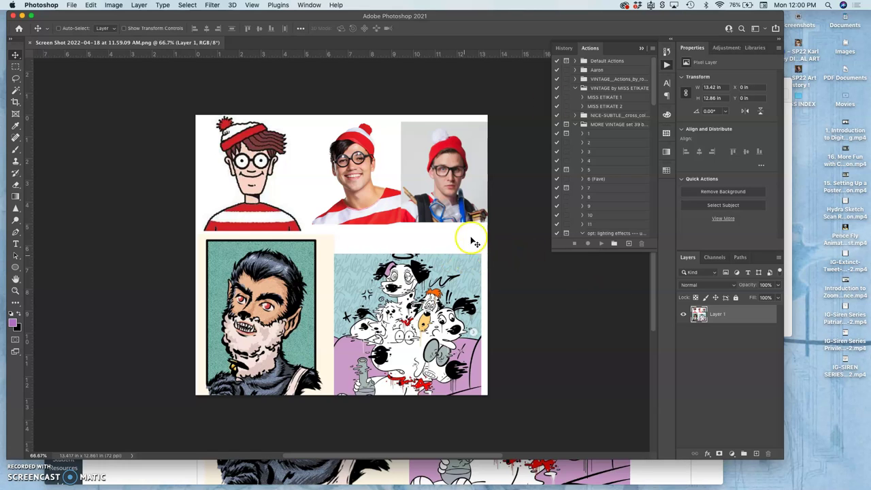
left_click(640, 46)
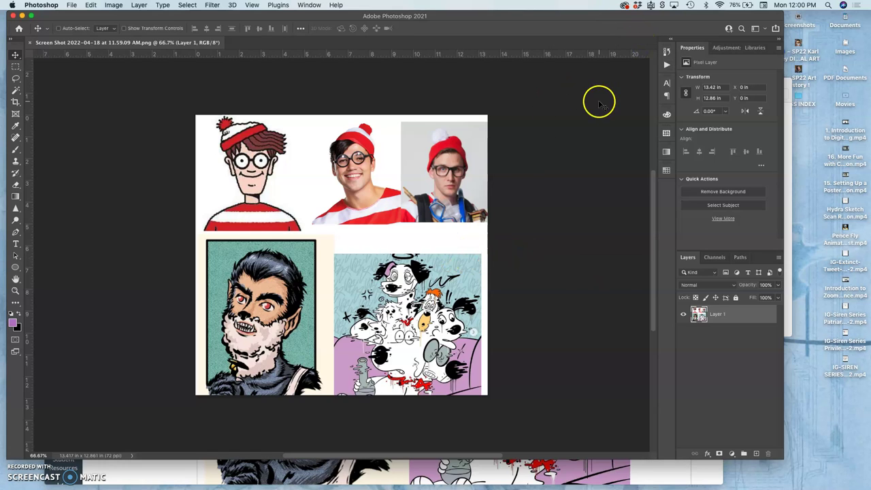
Create a portrait document 11 by 14 inches at 350 pixels/inch and place it ahead of the screenshot in the document order
left_click(72, 5)
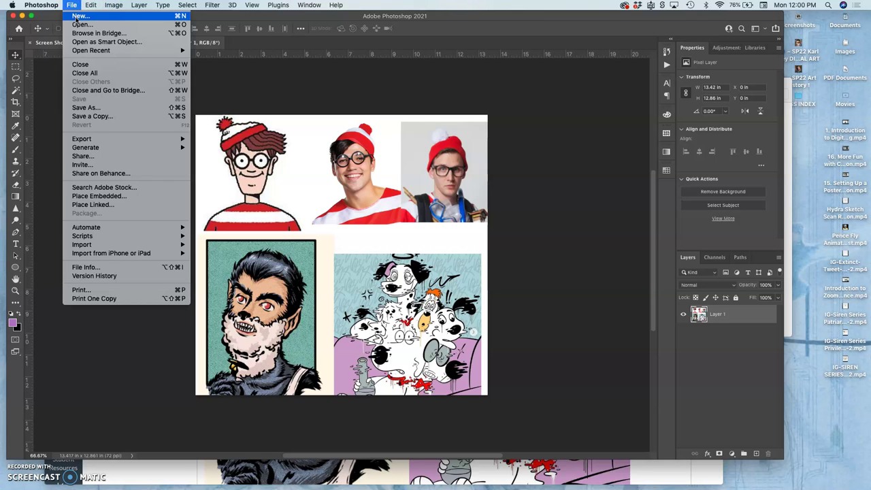
left_click(77, 16)
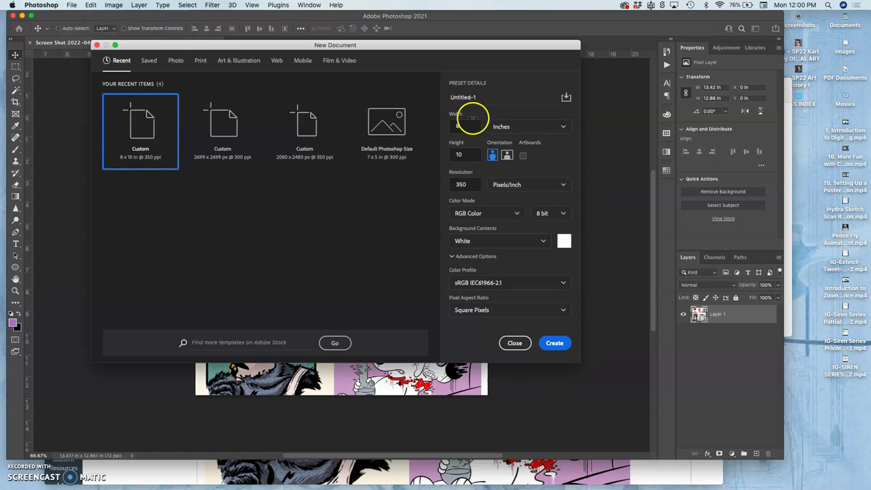
left_click(466, 126)
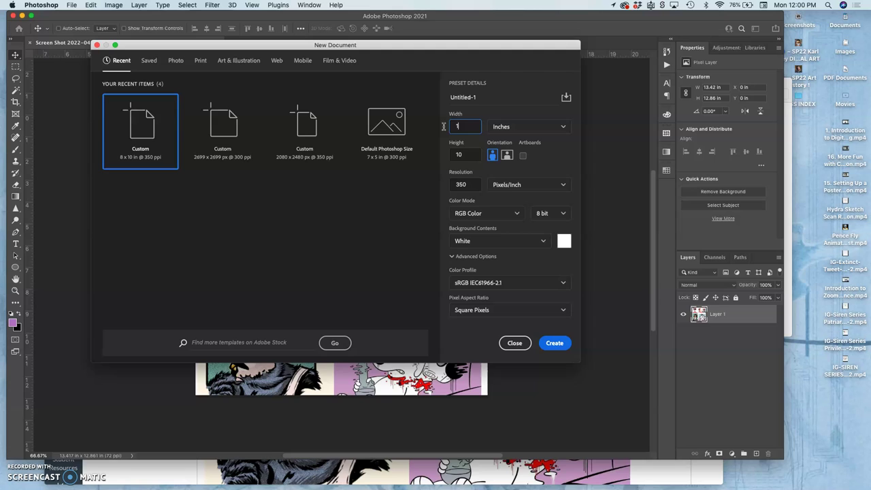
type("11")
left_click(463, 156)
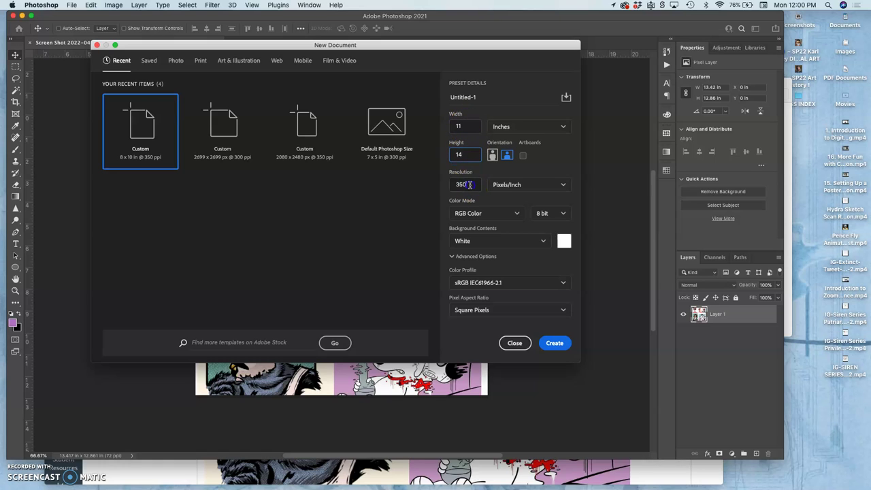
left_click_drag(469, 185, 445, 185)
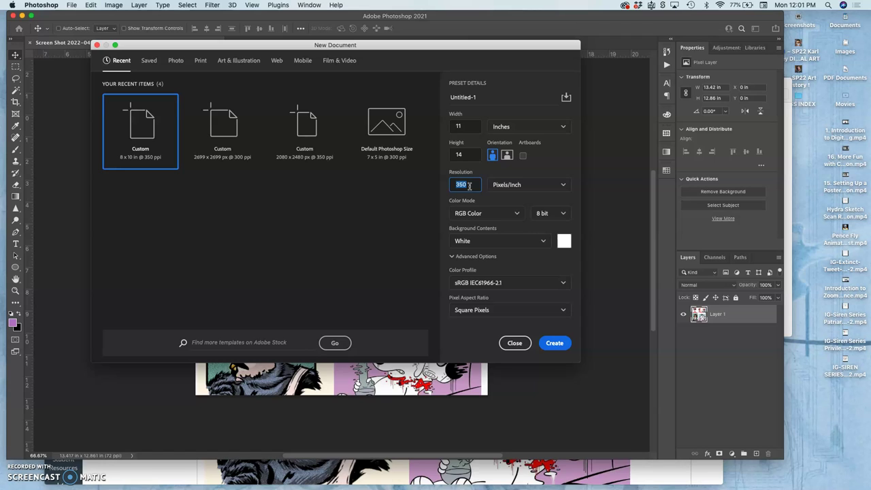
left_click(551, 346)
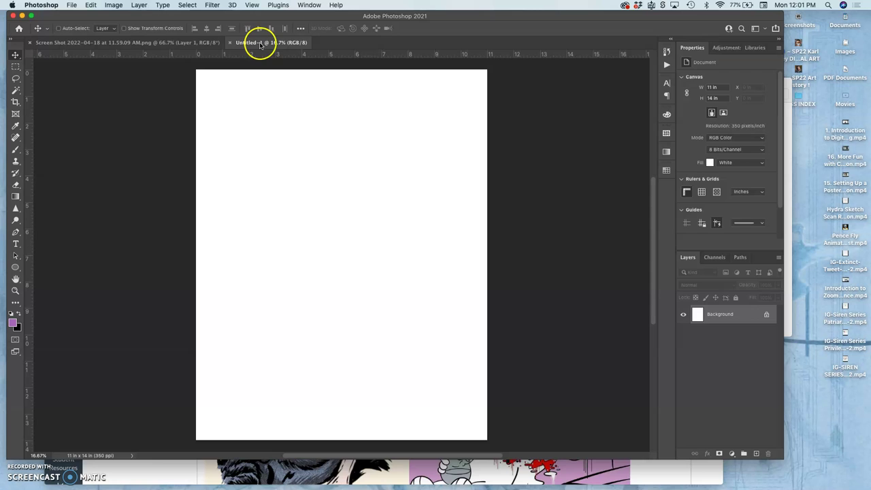
left_click_drag(258, 43, 108, 43)
left_click_drag(252, 46, 49, 47)
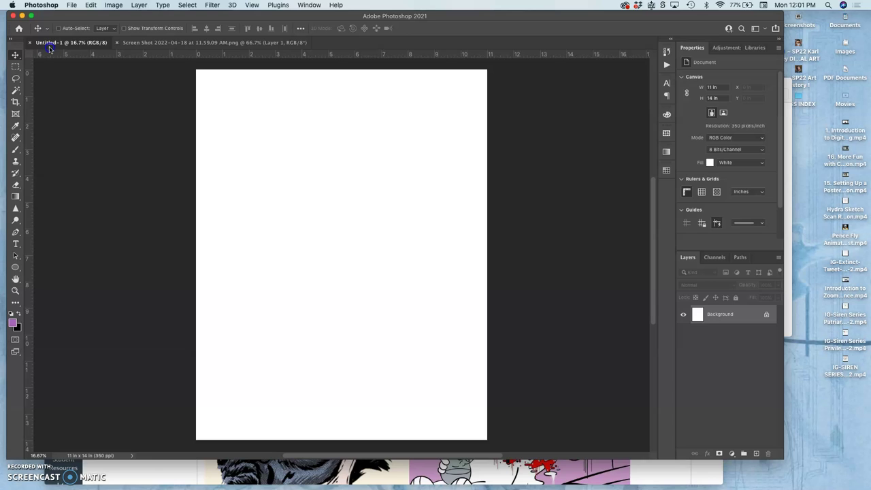
Switch to Chrome to review the digital painting assignment's description, and return to the blank document in Photoshop
left_click(650, 475)
scroll(490, 268, "up", 15)
scroll(492, 267, "down", 3)
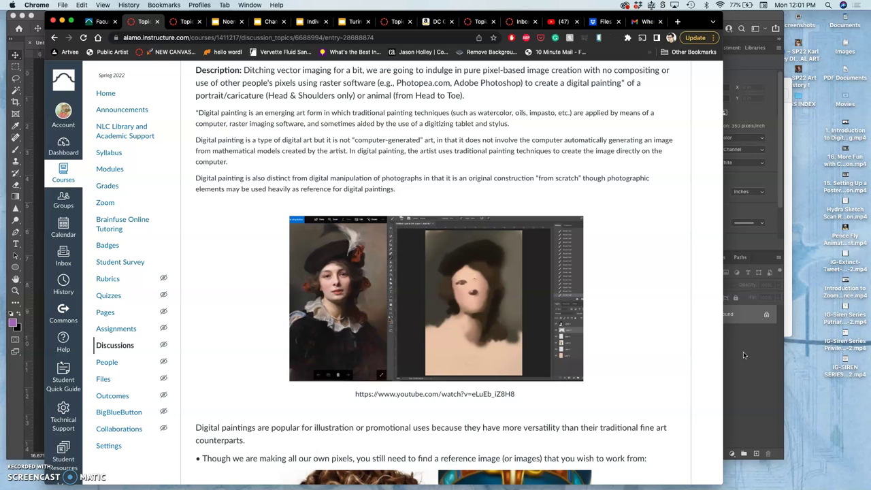
left_click(726, 356)
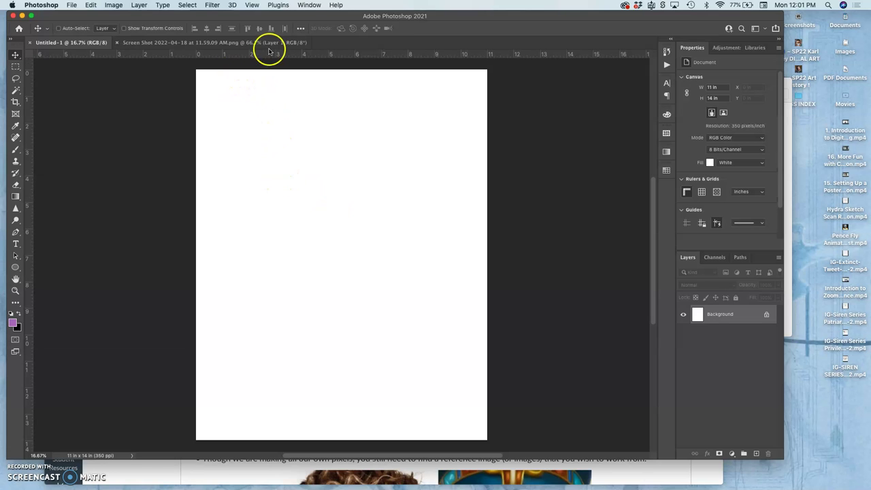
Arrange the two documents as 2-up Vertical and widen the blank canvas's pane
left_click(308, 5)
mouse_move(312, 17)
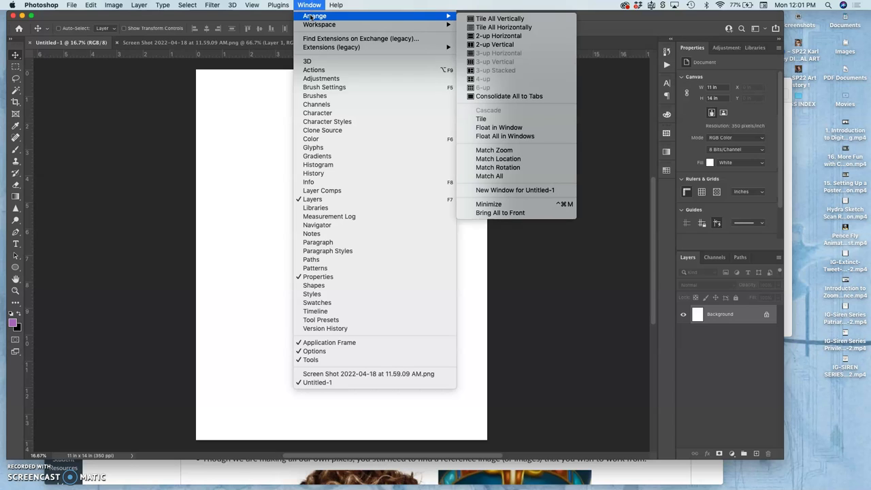
left_click(497, 45)
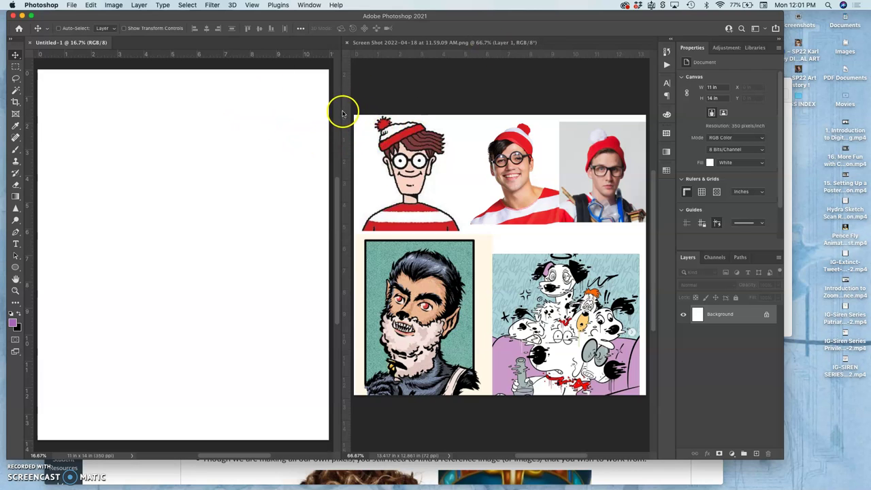
left_click_drag(340, 111, 441, 128)
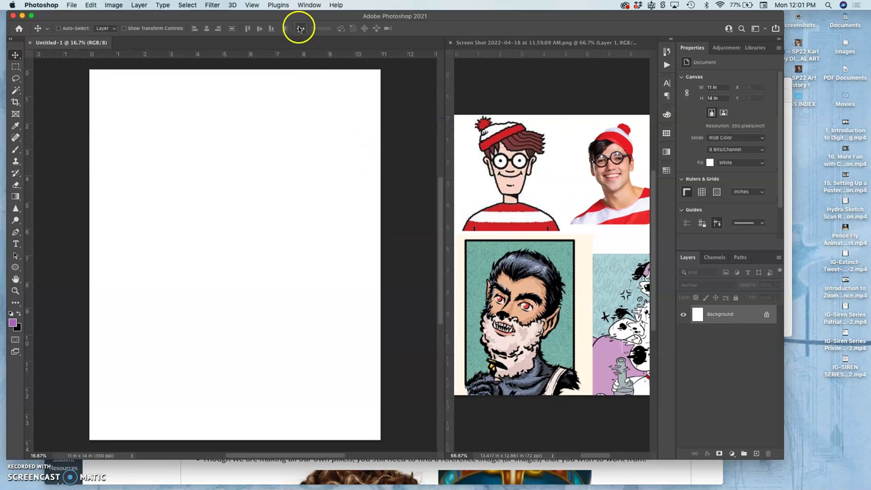
Try the 2-up Horizontal arrangement for the blank canvas and the reference screenshot
left_click(310, 5)
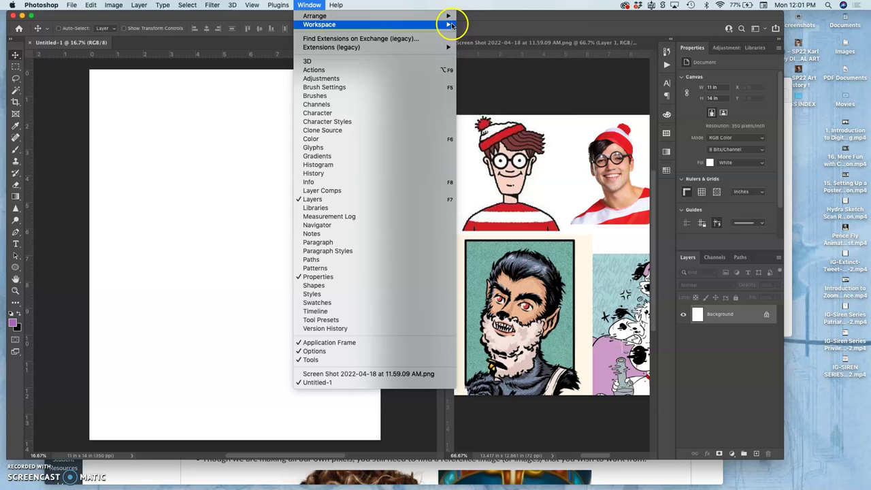
mouse_move(430, 18)
left_click(476, 34)
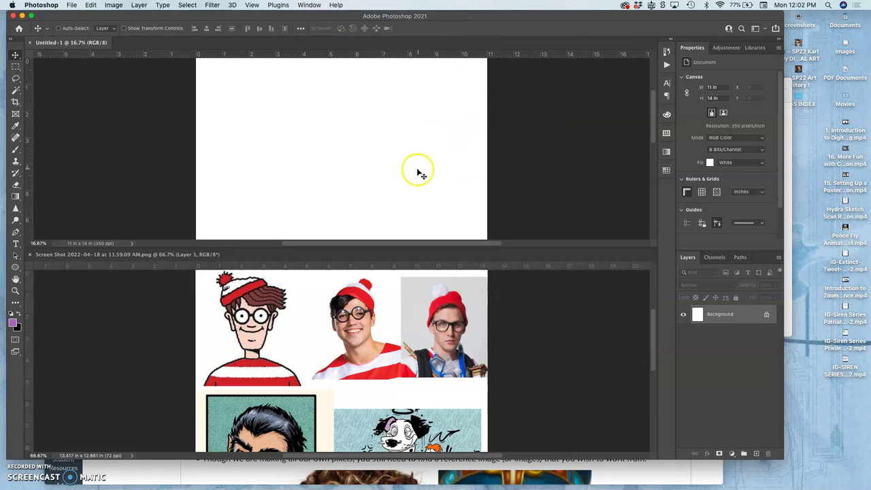
Set the document arrangement to 2-up Vertical so the blank canvas and reference screenshot sit side by side
left_click(309, 4)
mouse_move(315, 19)
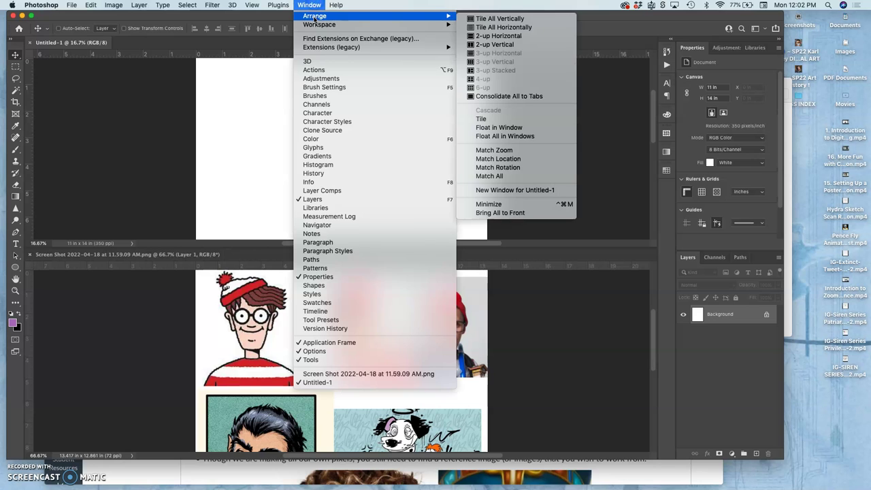
left_click(474, 45)
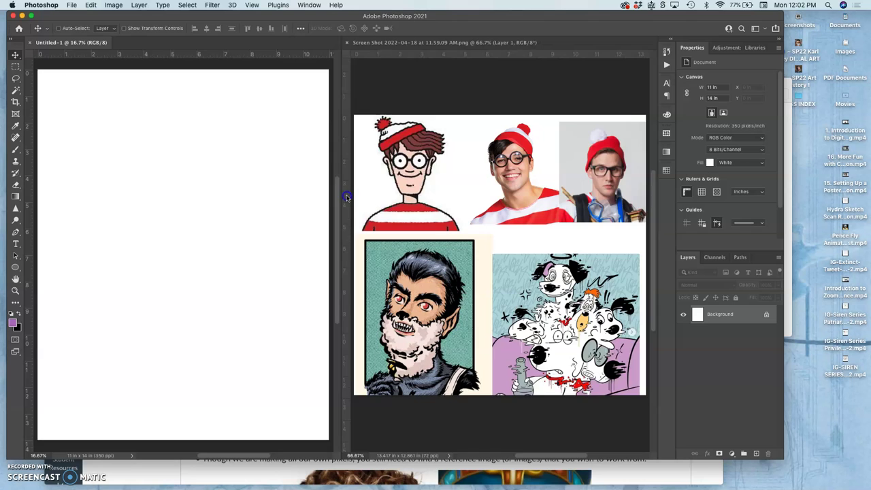
Widen the blank canvas's pane and zoom the reference screenshot to 50%, centring its images in the narrower pane
left_click_drag(345, 197, 441, 198)
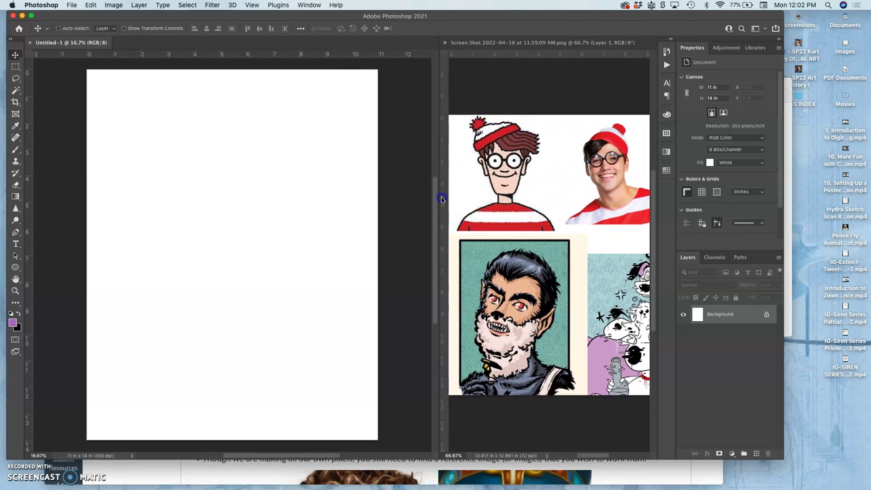
left_click(555, 42)
key("super+minus")
key("super+minus")
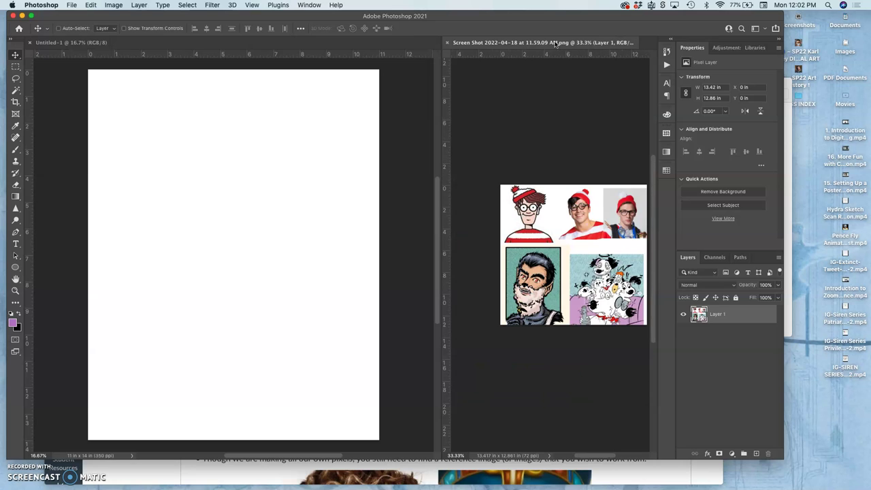
key("super+plus")
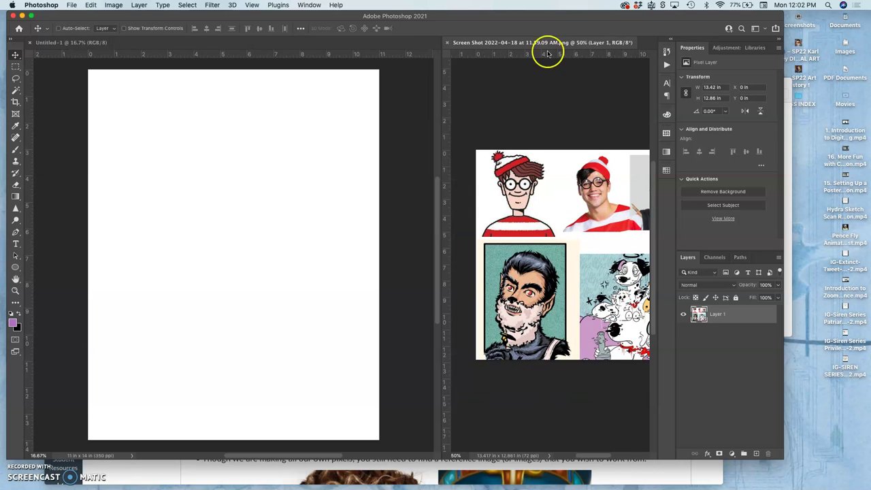
scroll(586, 182, "right", 3)
Convert the blank document's Background into a regular layer named Blank Canvas
left_click_drag(597, 224, 720, 316)
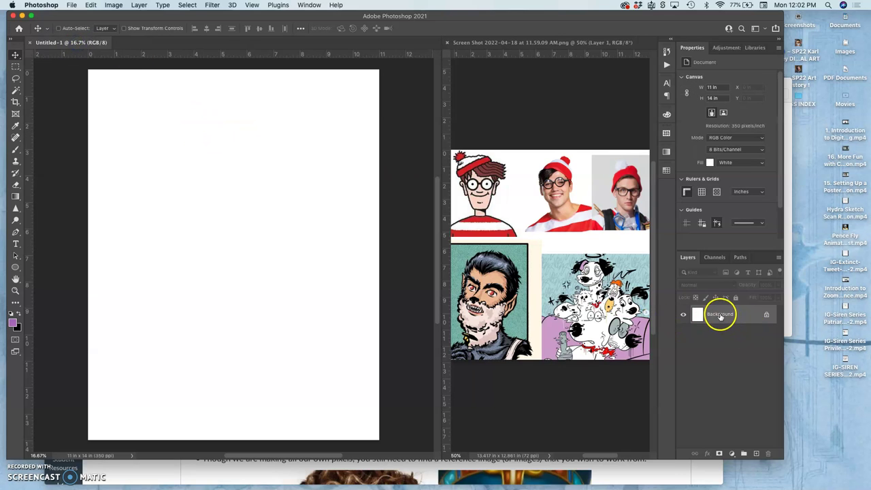
double_click(720, 315)
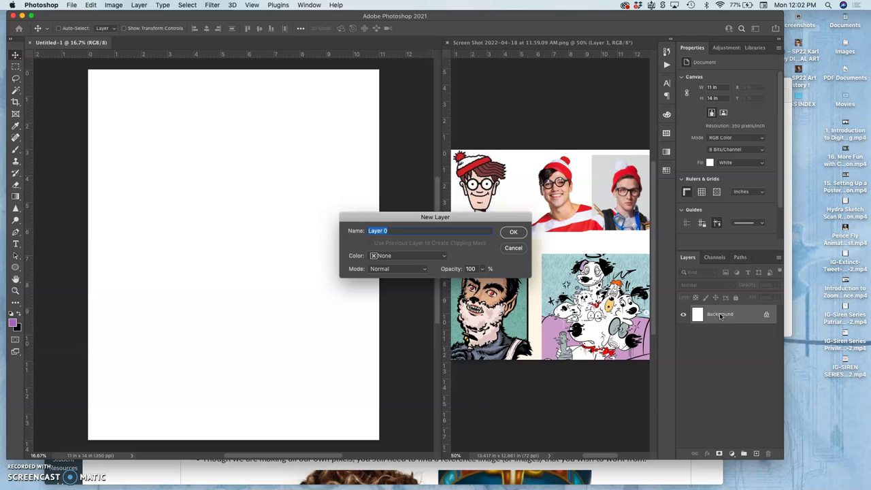
type("Blank Canvas")
left_click(512, 232)
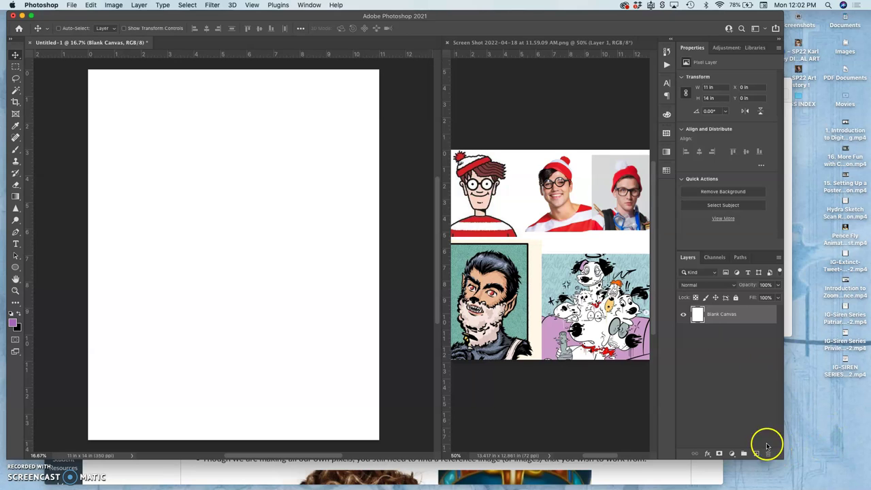
Lock the Blank Canvas layer and add a new layer above it named Sketch
left_click(736, 299)
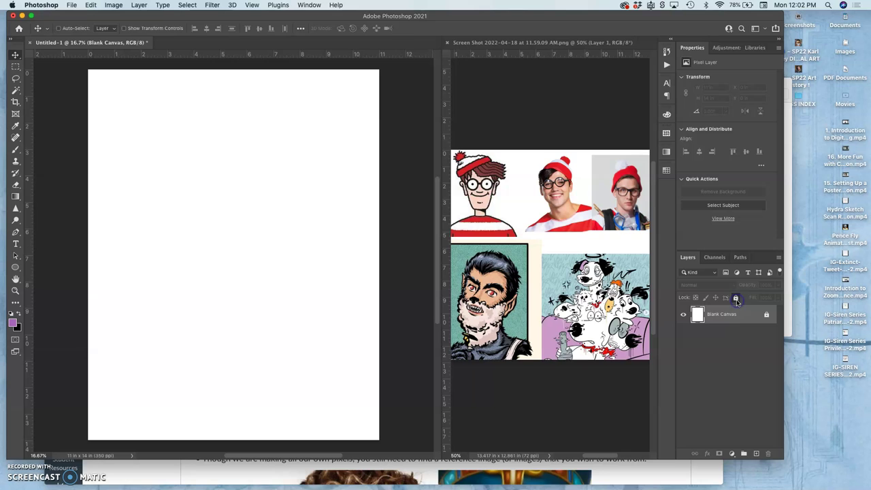
left_click(756, 454)
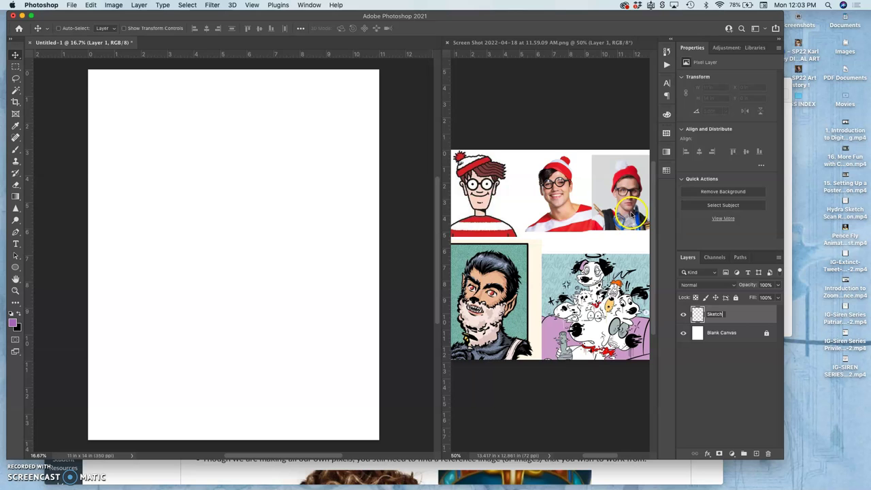
key("Return")
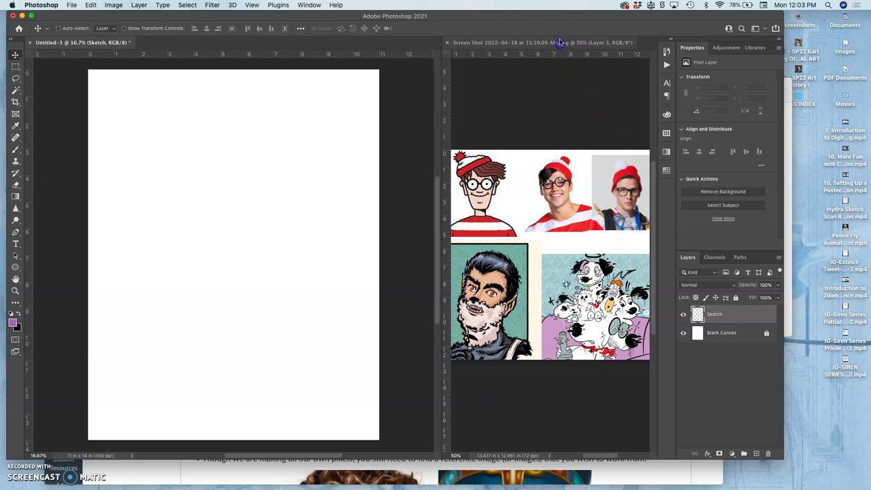
Zoom the reference screenshot to 100% and frame the photo of the man with the red hat and black glasses
key("super+equal")
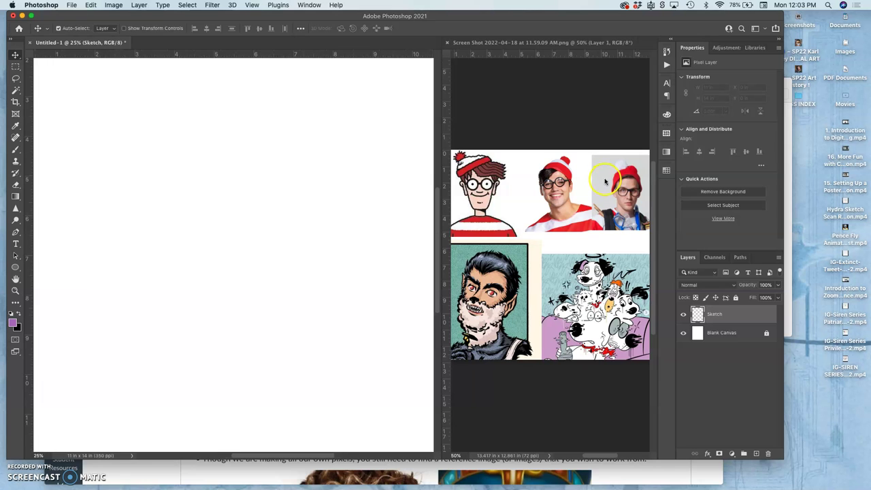
key("super+minus")
left_click(568, 43)
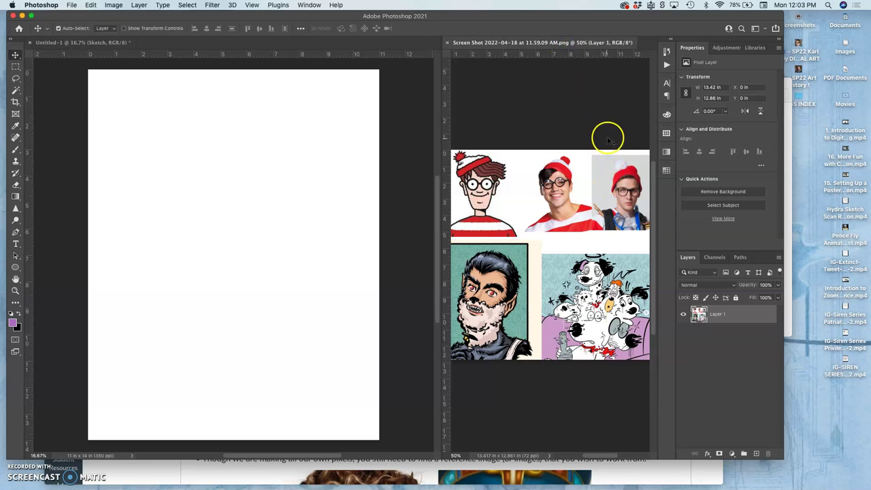
key("super+equal")
key("super+equal")
left_click_drag(609, 150, 472, 219)
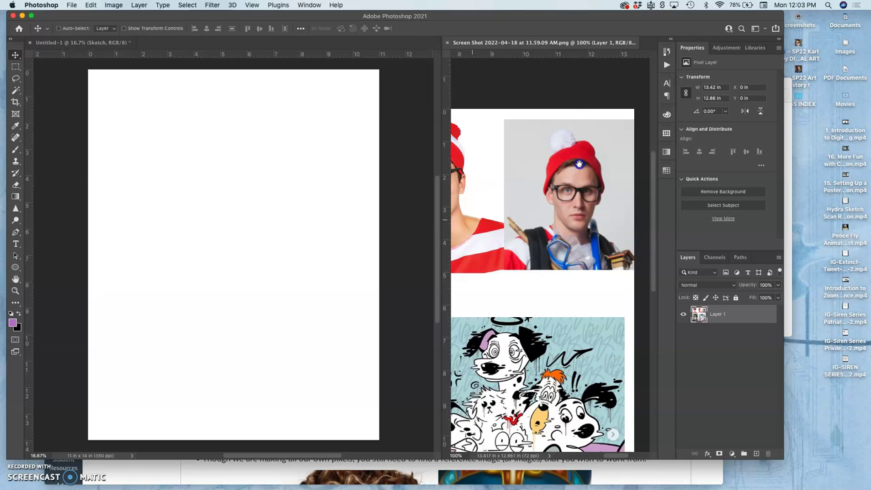
scroll(579, 163, "down", 2)
scroll(579, 163, "right", 2)
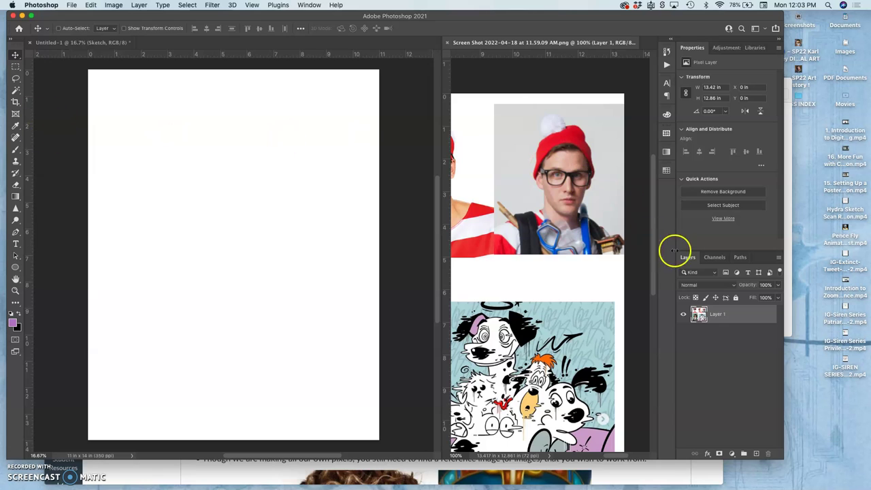
Activate the Brush tool for the Sketch layer and set the foreground colour to the muted dark grey-purple 665a69
left_click(113, 42)
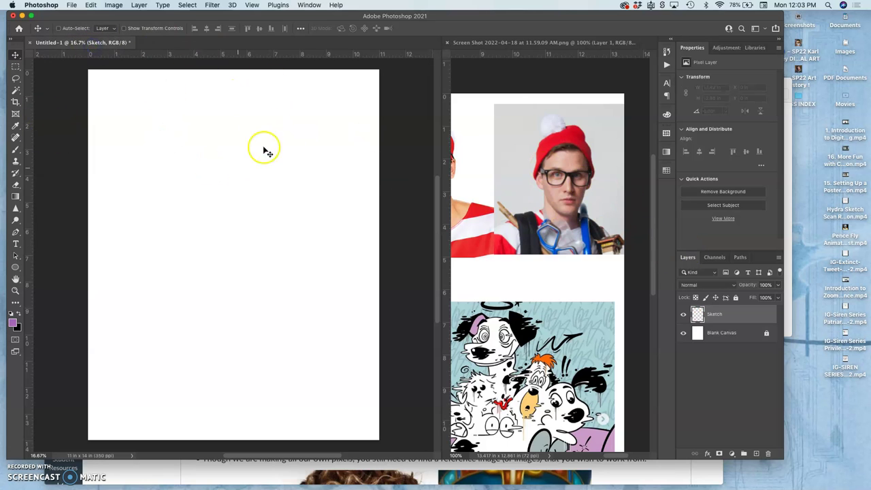
left_click(18, 152)
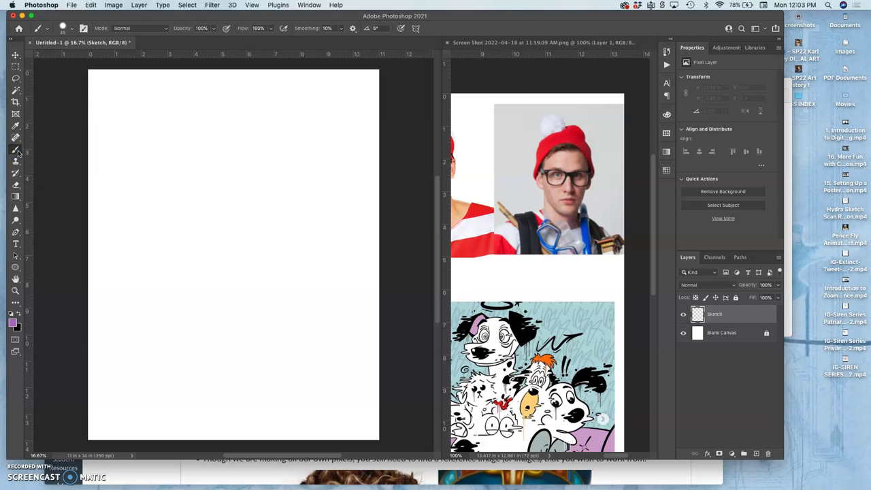
left_click(12, 322)
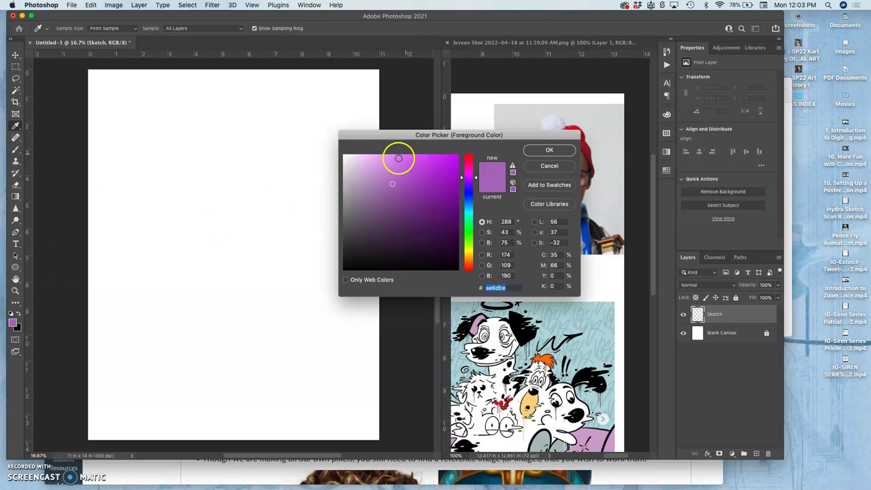
left_click(361, 216)
left_click_drag(361, 216, 363, 222)
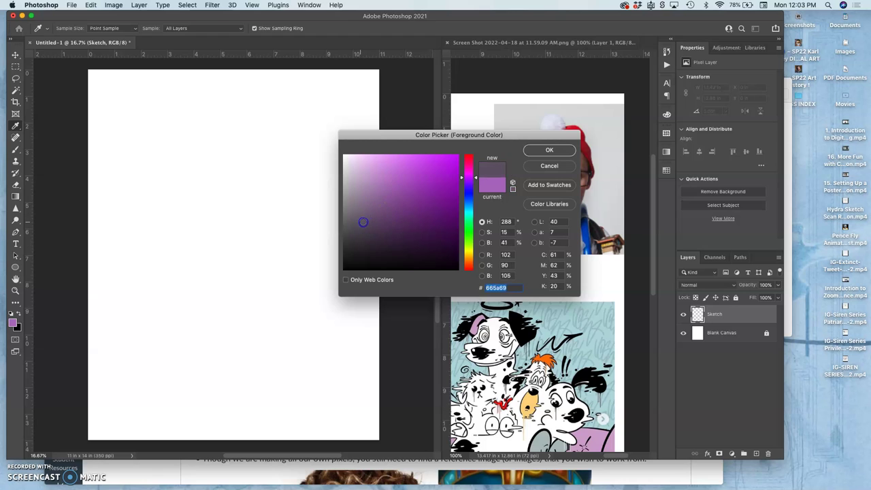
left_click(549, 149)
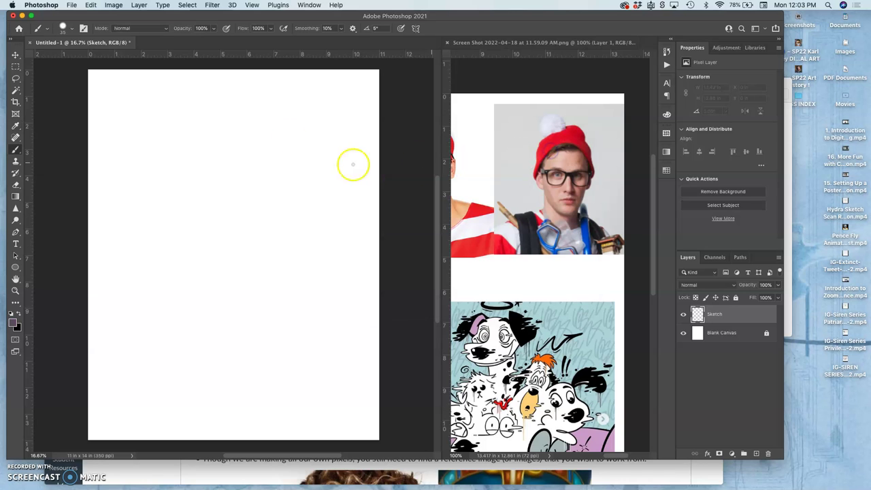
Set the brush to 71% opacity, 71% hardness and a size of about 201 px
left_click(215, 28)
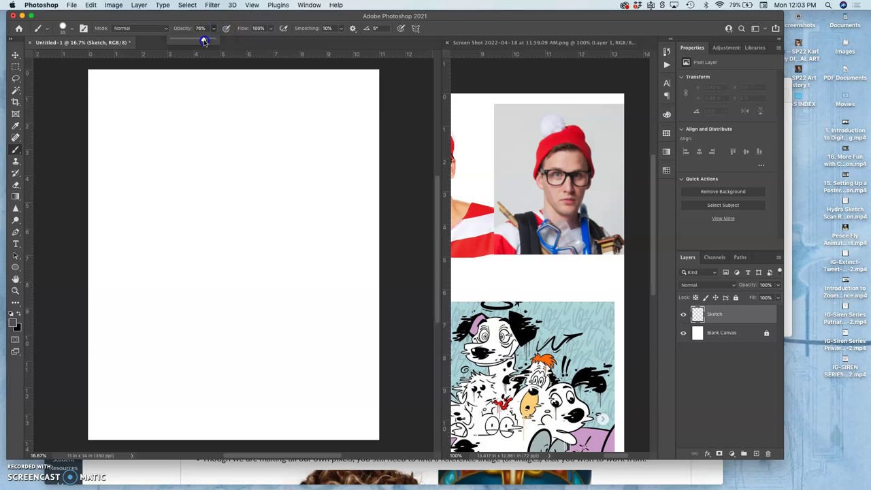
left_click_drag(201, 40, 202, 41)
left_click(72, 30)
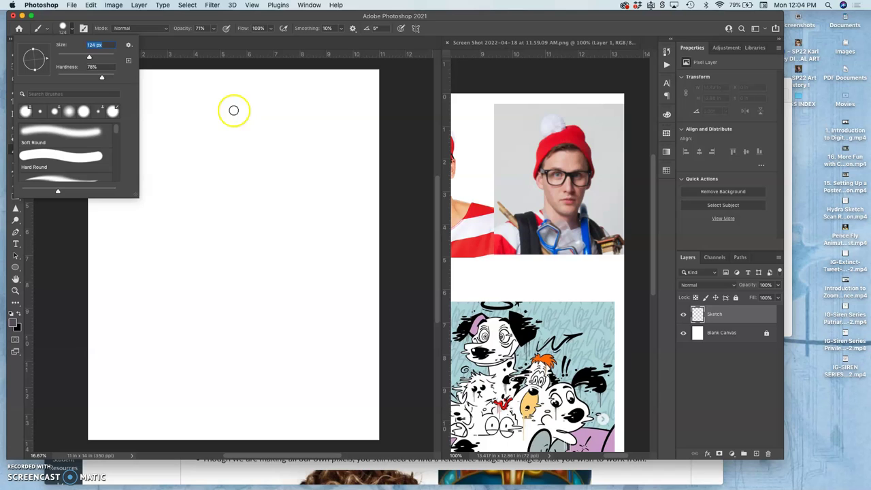
left_click_drag(88, 58, 88, 60)
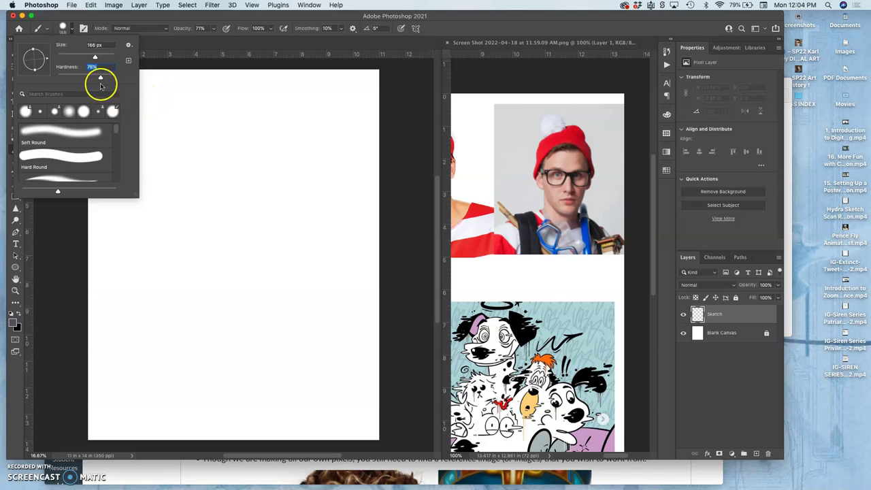
left_click_drag(101, 78, 102, 78)
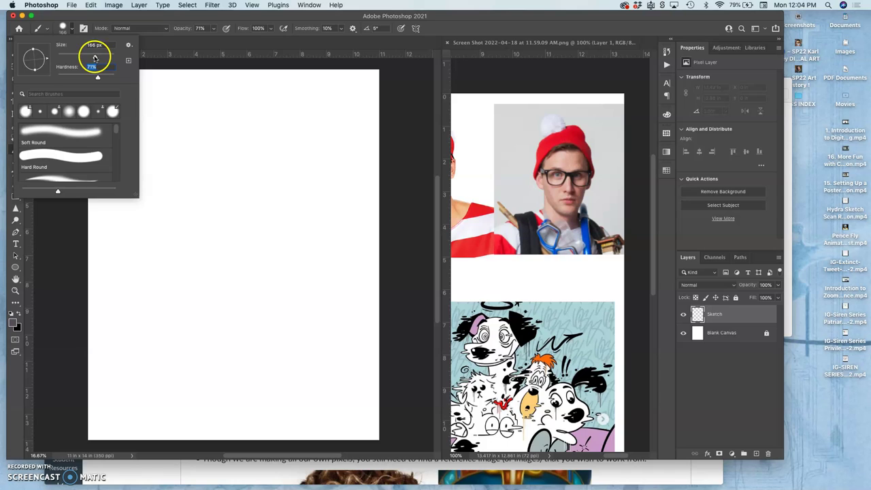
left_click_drag(95, 56, 96, 55)
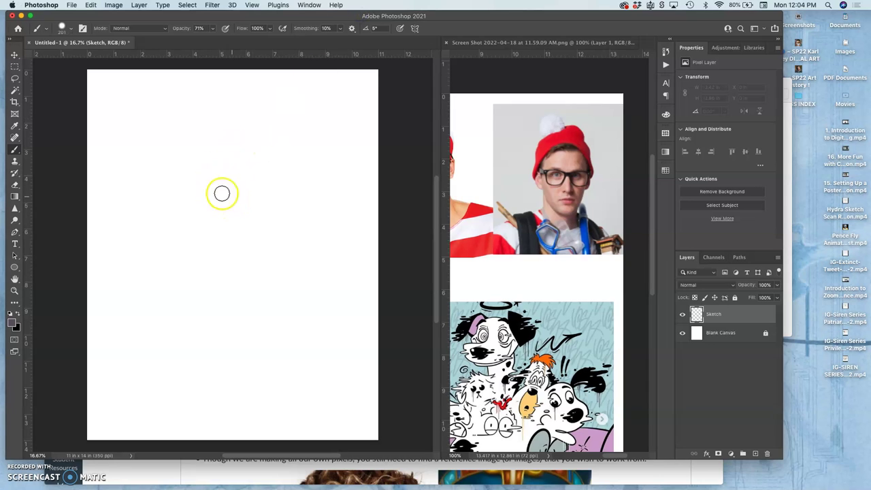
Sketch a loose skull circle with a tapered jaw beneath it, together about 5.1 in wide and 7.1 in tall
mouse_move(222, 194)
left_mouse_down()
mouse_move(204, 228)
mouse_move(237, 166)
mouse_move(280, 197)
left_mouse_up()
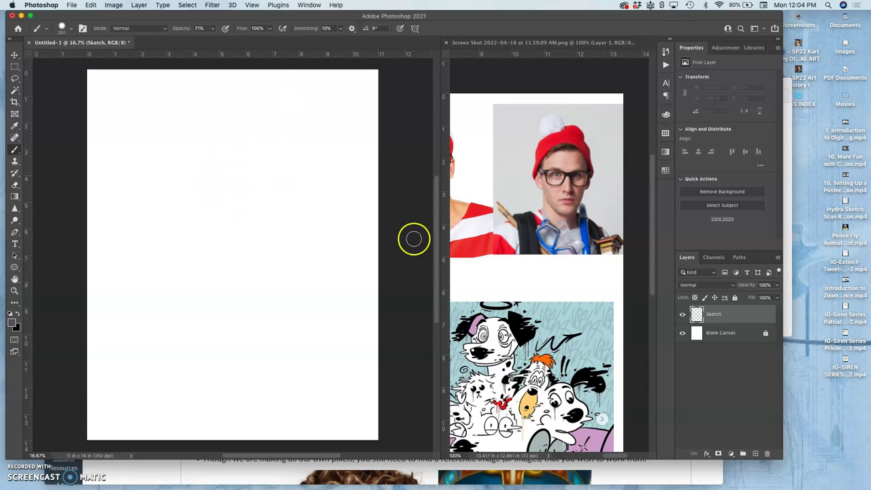
mouse_move(221, 147)
left_mouse_down()
mouse_move(179, 206)
mouse_move(208, 161)
mouse_move(247, 145)
mouse_move(234, 272)
mouse_move(197, 280)
left_mouse_up()
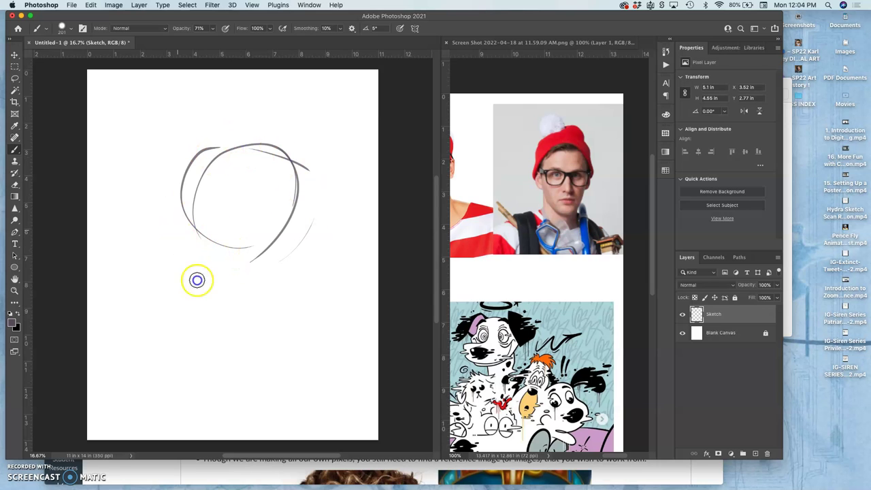
mouse_move(191, 236)
left_mouse_down()
mouse_move(220, 329)
mouse_move(281, 267)
mouse_move(235, 327)
left_mouse_up()
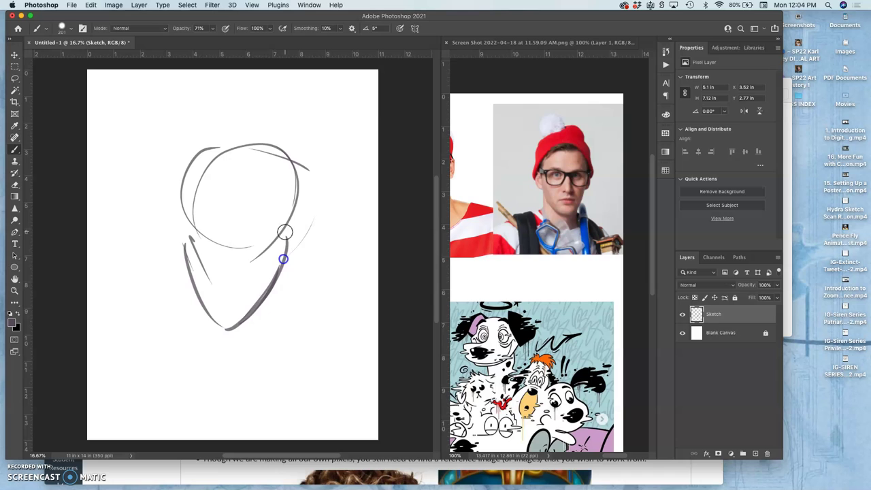
left_click_drag(284, 258, 276, 272)
Draw the face's curved vertical centre line and a horizontal eye line across the head, reinforcing the eye line with repeated strokes
mouse_move(254, 155)
left_mouse_down()
mouse_move(240, 294)
mouse_move(226, 332)
left_mouse_up()
left_click_drag(261, 166, 264, 223)
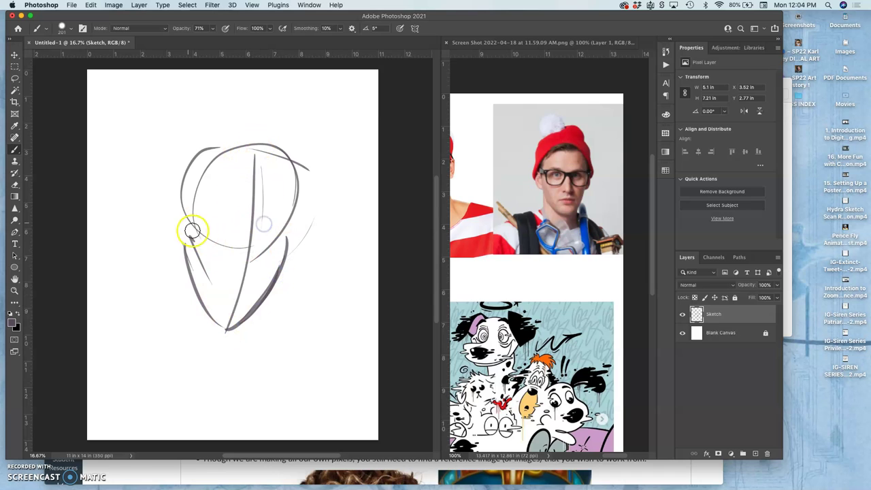
mouse_move(189, 233)
left_mouse_down()
mouse_move(307, 228)
mouse_move(284, 236)
left_mouse_up()
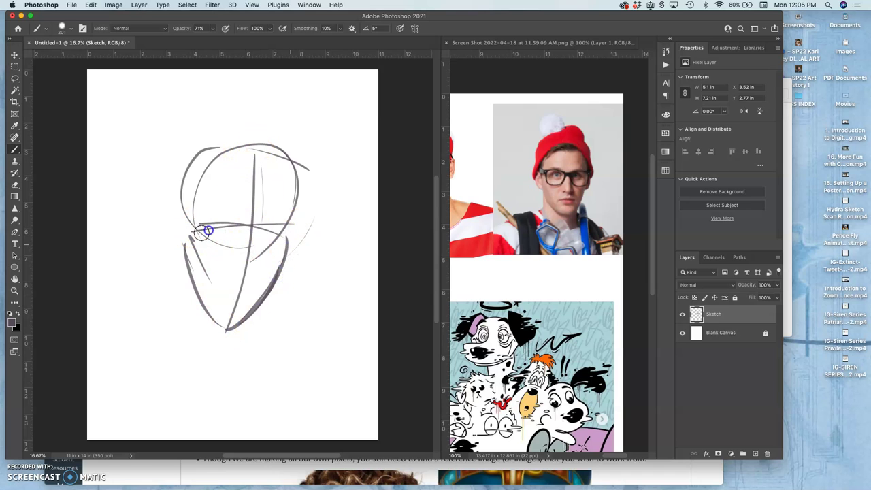
mouse_move(208, 230)
left_mouse_down()
mouse_move(303, 250)
mouse_move(206, 225)
left_mouse_up()
left_click_drag(292, 235, 293, 236)
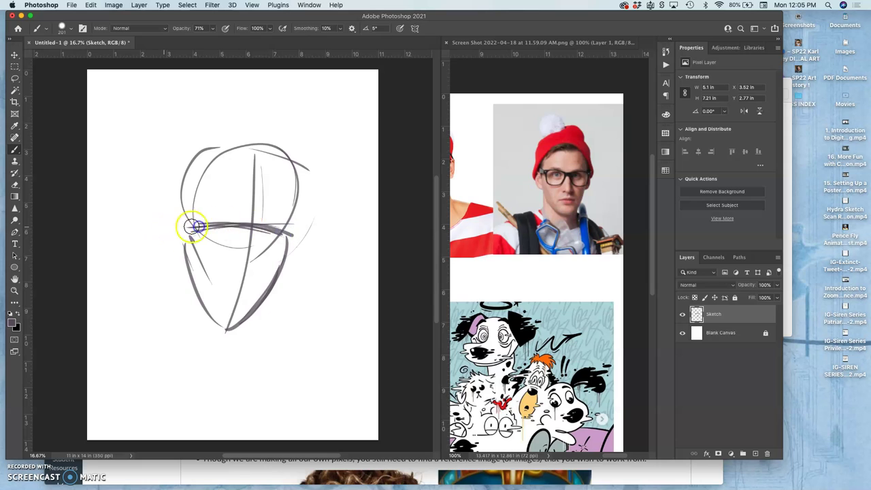
left_click_drag(195, 226, 288, 235)
Sketch the sides of the head with both ears, strengthen the jaw and chin, and extend the outer contour around the skull
mouse_move(301, 184)
left_mouse_down()
mouse_move(286, 249)
mouse_move(284, 166)
left_mouse_up()
mouse_move(171, 173)
left_mouse_down()
mouse_move(166, 202)
mouse_move(171, 236)
mouse_move(180, 233)
mouse_move(168, 227)
mouse_move(176, 219)
mouse_move(164, 238)
mouse_move(170, 228)
mouse_move(183, 265)
left_mouse_up()
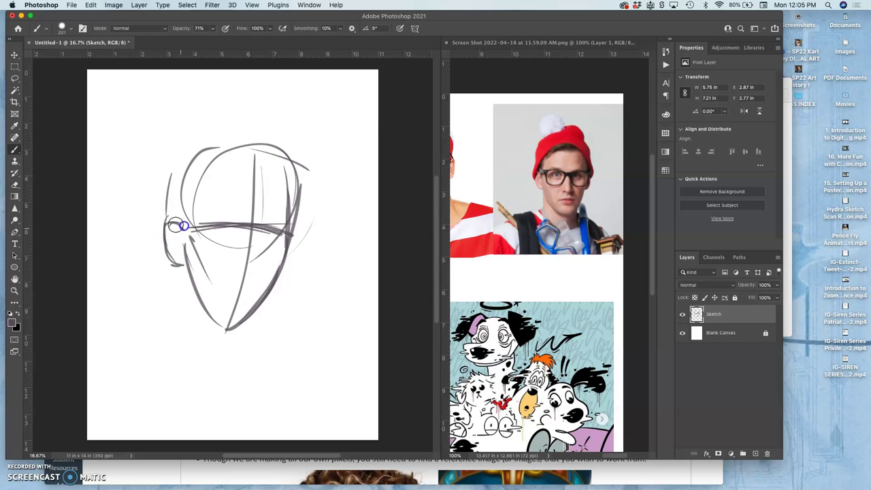
left_click_drag(178, 225, 188, 230)
left_click_drag(299, 263, 307, 237)
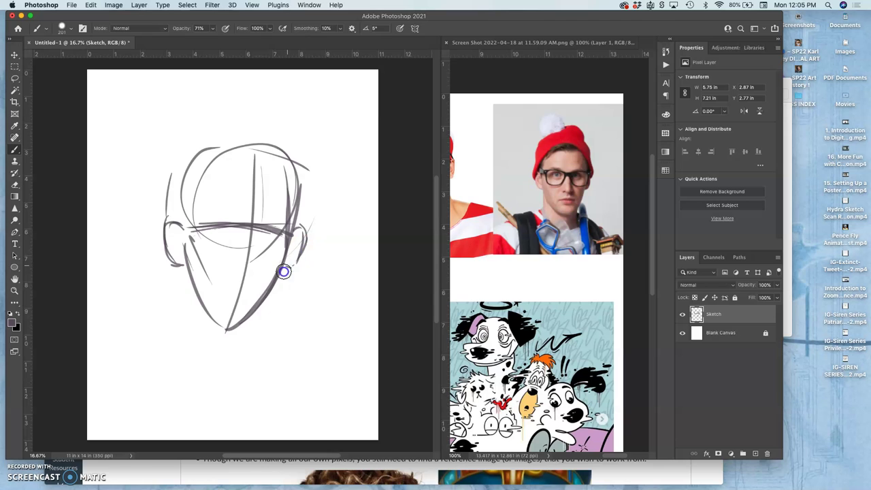
mouse_move(283, 271)
left_mouse_down()
mouse_move(224, 305)
mouse_move(259, 315)
mouse_move(287, 274)
mouse_move(291, 254)
mouse_move(272, 296)
mouse_move(288, 252)
mouse_move(259, 321)
mouse_move(229, 326)
mouse_move(263, 321)
mouse_move(228, 325)
mouse_move(267, 319)
mouse_move(283, 292)
left_mouse_up()
left_click(227, 323)
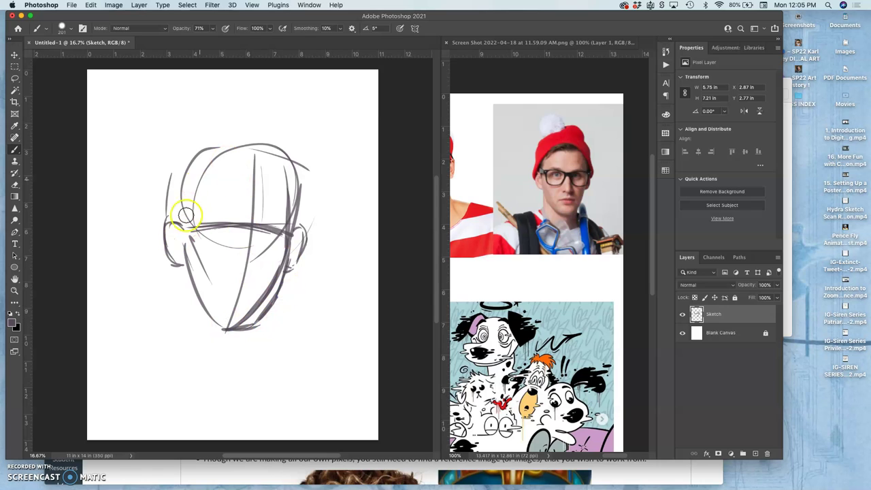
mouse_move(176, 200)
left_mouse_down()
mouse_move(192, 144)
mouse_move(175, 167)
mouse_move(214, 130)
mouse_move(194, 141)
mouse_move(213, 130)
left_mouse_up()
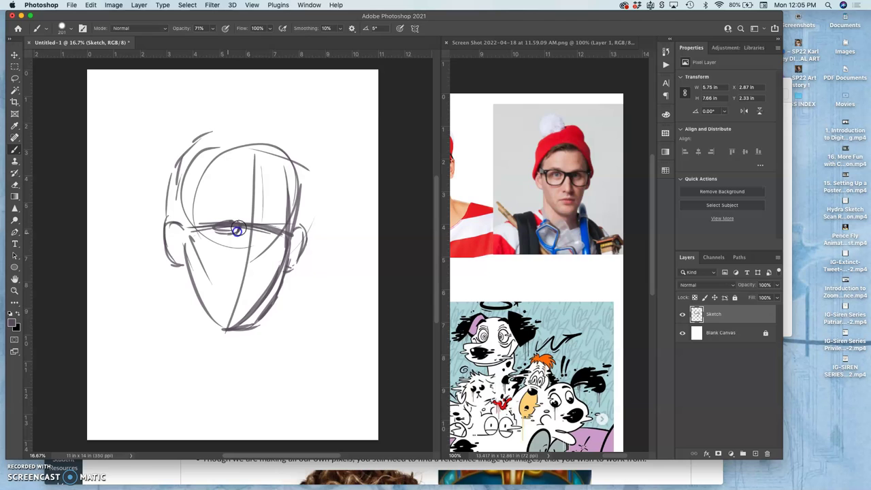
Sketch two almond-shaped eyes on the eye line, a blocky nose beneath them and a short mouth line above the chin
mouse_move(230, 233)
left_mouse_down()
mouse_move(256, 232)
mouse_move(244, 219)
mouse_move(251, 237)
mouse_move(191, 231)
mouse_move(297, 232)
mouse_move(174, 227)
mouse_move(191, 228)
mouse_move(178, 220)
mouse_move(184, 232)
mouse_move(206, 215)
mouse_move(212, 228)
mouse_move(236, 225)
left_mouse_up()
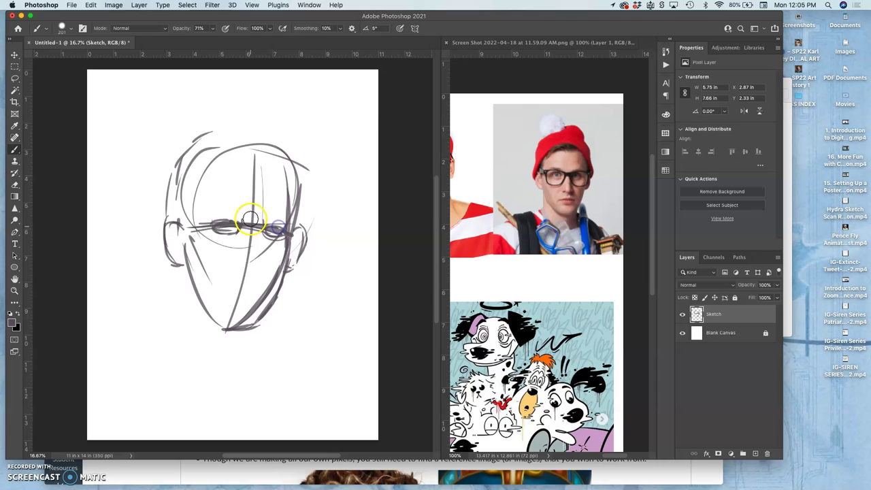
left_click(237, 265)
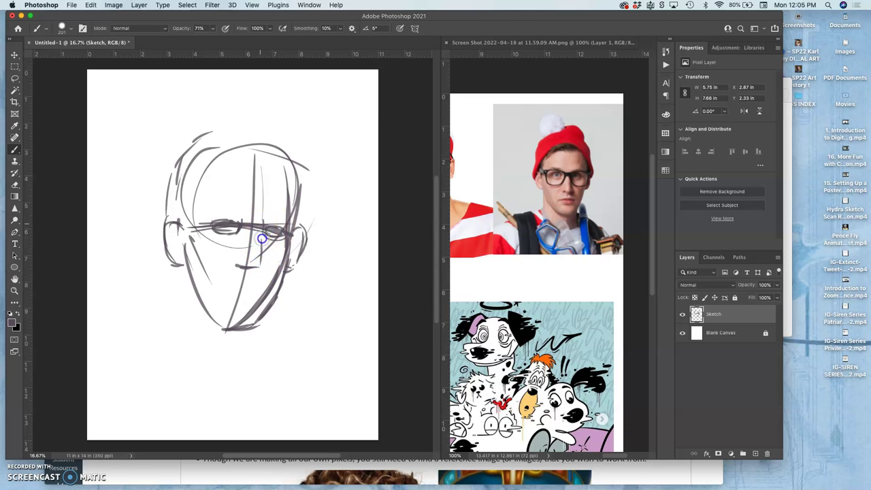
left_click_drag(237, 231, 259, 266)
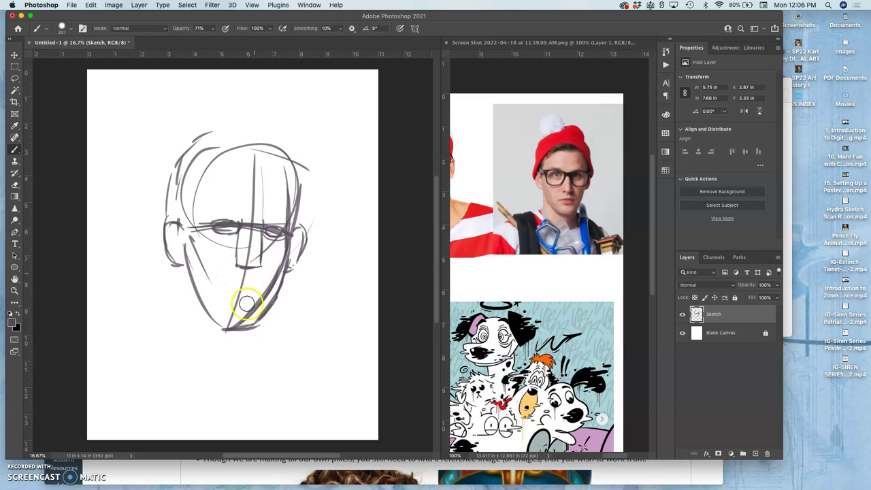
left_click_drag(226, 289, 259, 288)
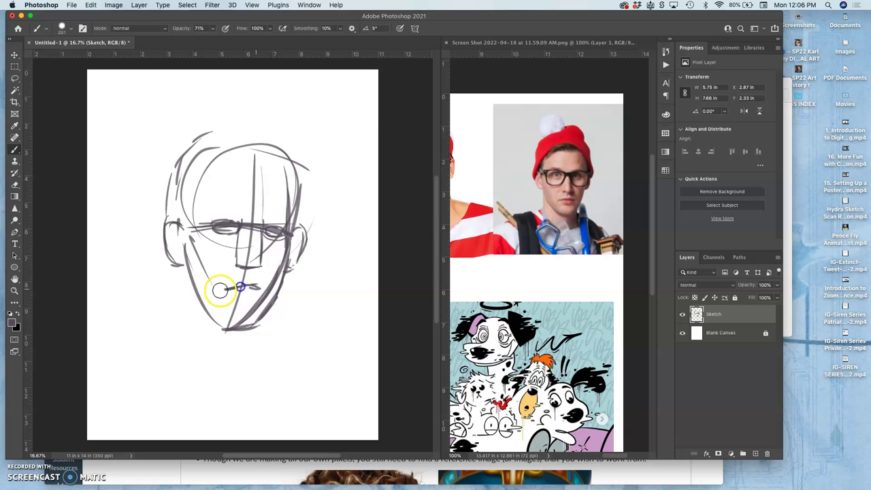
left_click(223, 290)
mouse_move(229, 227)
left_mouse_down()
mouse_move(246, 225)
mouse_move(217, 235)
left_mouse_up()
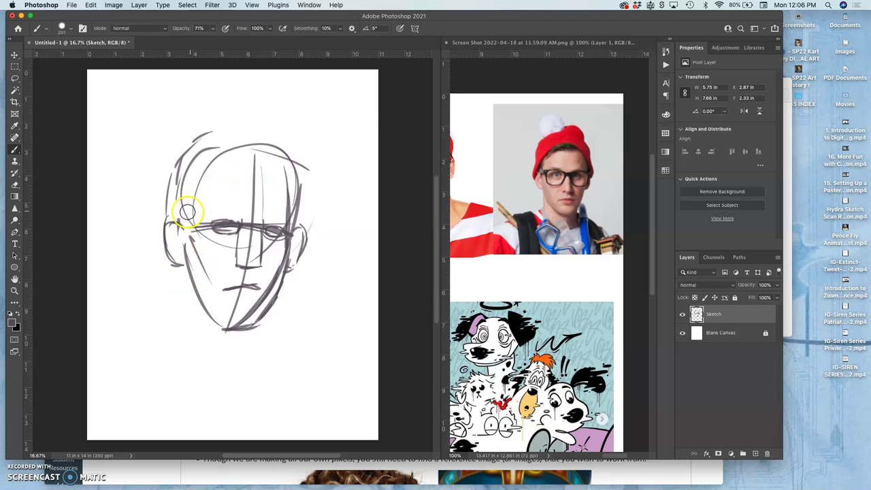
Sketch the hair and hat brim contour over the skull with layered strokes, continuing down both sides of the head
mouse_move(175, 214)
left_mouse_down()
mouse_move(199, 140)
mouse_move(275, 133)
left_mouse_up()
mouse_move(238, 127)
left_mouse_down()
mouse_move(275, 133)
mouse_move(251, 126)
mouse_move(278, 130)
mouse_move(299, 163)
mouse_move(201, 156)
mouse_move(201, 147)
mouse_move(242, 128)
mouse_move(280, 131)
left_mouse_up()
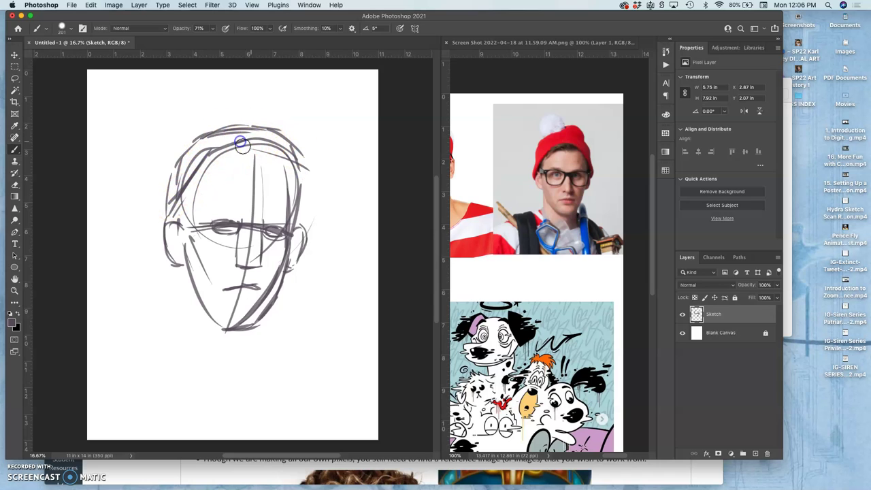
left_click_drag(277, 152, 295, 218)
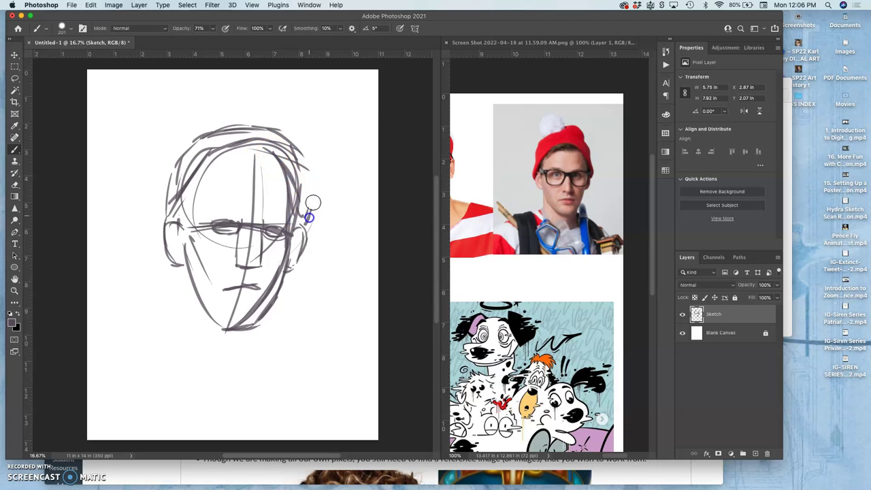
left_click_drag(301, 161, 311, 197)
Draw the beanie's outer shape with a slouched peak and round pom-pom, extending the sketch to about 6.2 by 9.7 in, and dash a forehead line
mouse_move(303, 148)
left_mouse_down()
mouse_move(233, 116)
mouse_move(256, 123)
mouse_move(182, 142)
mouse_move(229, 116)
mouse_move(165, 196)
left_mouse_up()
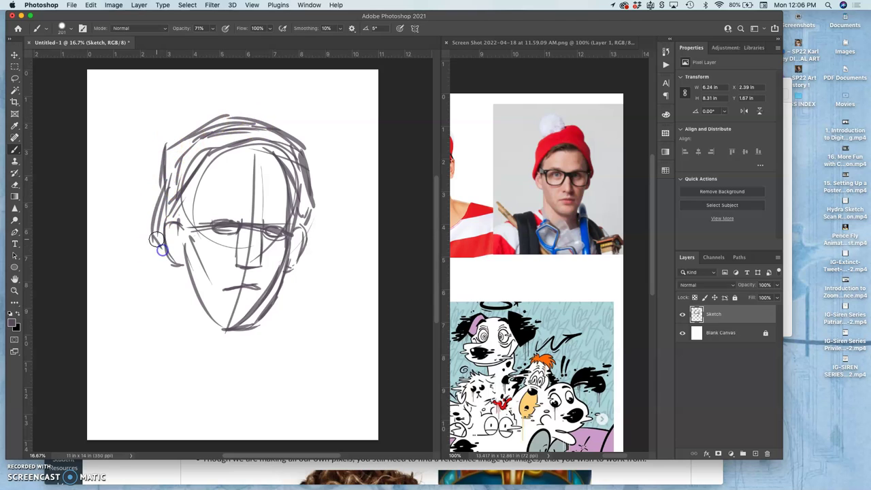
mouse_move(187, 137)
left_mouse_down()
mouse_move(231, 103)
mouse_move(219, 120)
mouse_move(249, 96)
mouse_move(281, 102)
left_mouse_up()
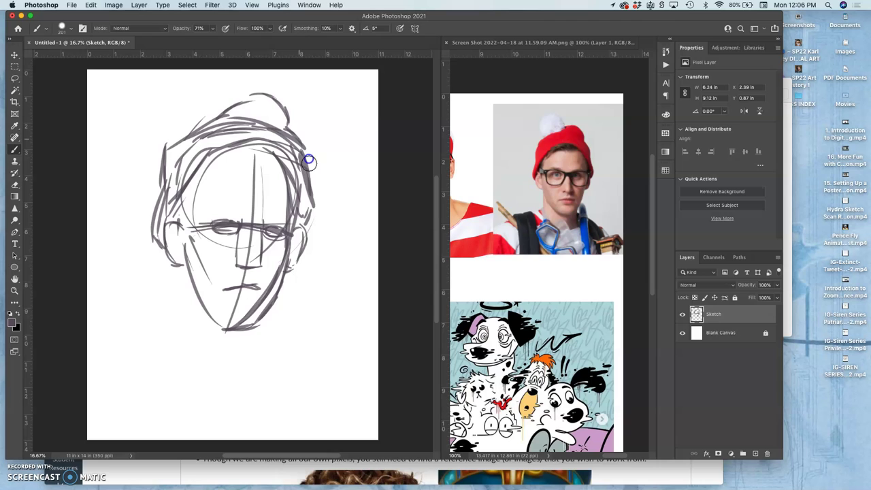
mouse_move(227, 86)
left_mouse_down()
mouse_move(186, 99)
mouse_move(230, 114)
mouse_move(210, 77)
mouse_move(198, 125)
mouse_move(224, 77)
mouse_move(237, 106)
left_mouse_up()
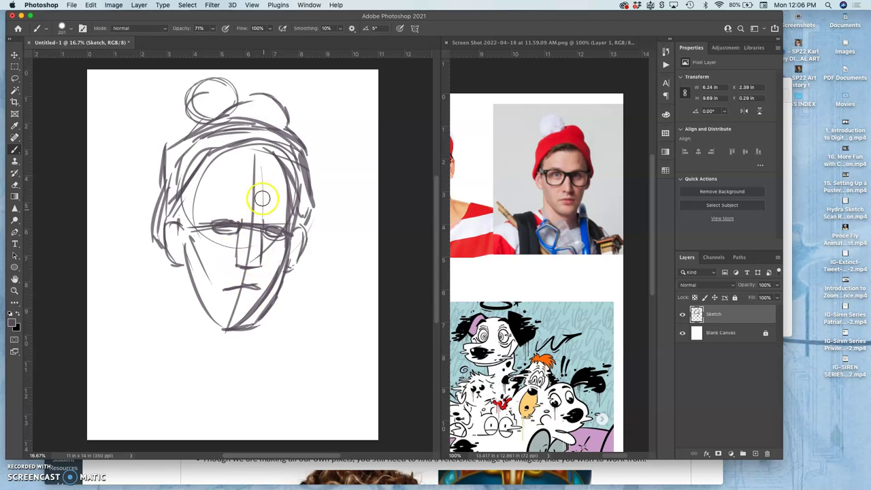
left_click_drag(232, 161, 269, 160)
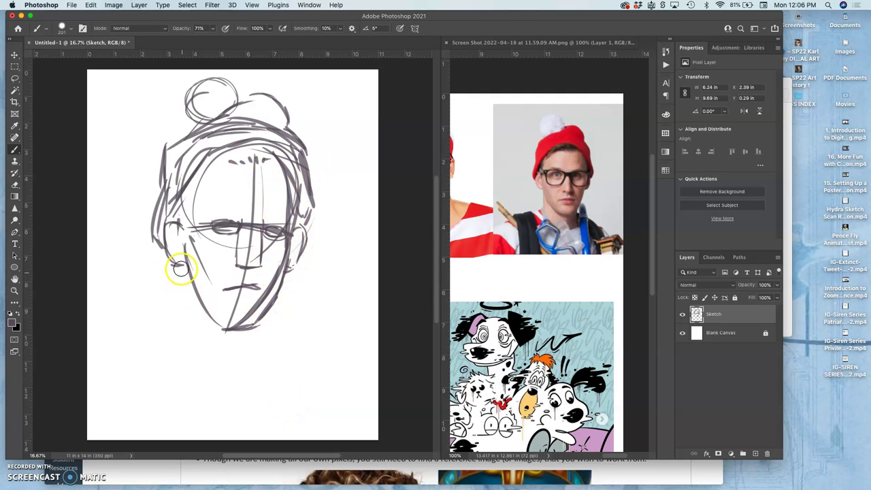
Sketch both sides of the neck below the ears and jaw, joined by a curved, doubled collar line beneath the chin
left_click_drag(180, 253, 183, 333)
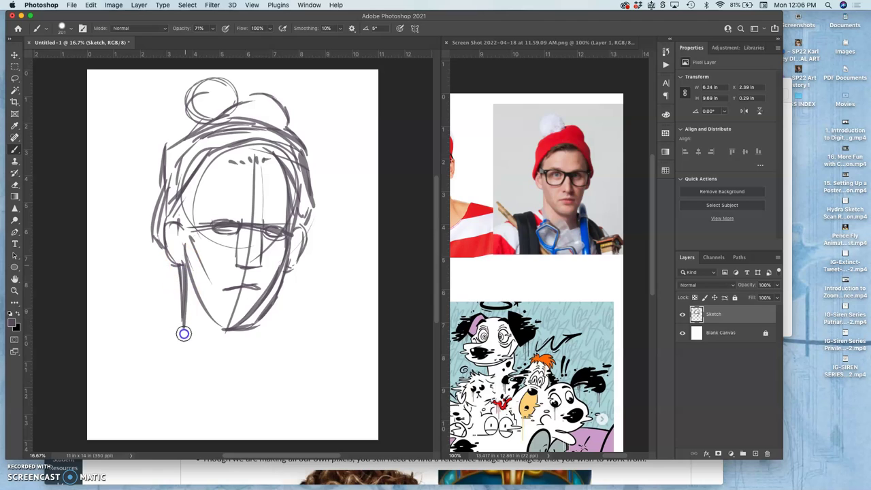
mouse_move(274, 312)
left_mouse_down()
mouse_move(272, 330)
mouse_move(268, 307)
mouse_move(269, 340)
left_mouse_up()
left_click_drag(204, 348, 246, 346)
mouse_move(270, 338)
left_mouse_down()
mouse_move(248, 349)
mouse_move(265, 340)
mouse_move(223, 354)
left_mouse_up()
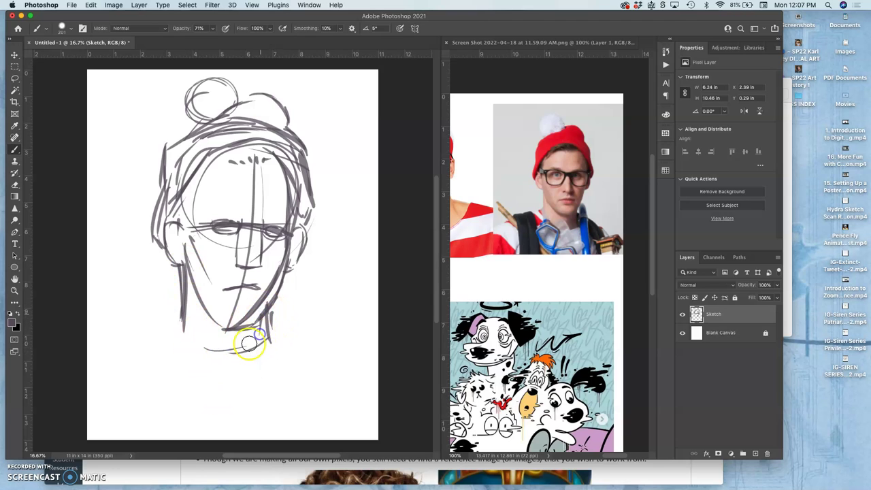
mouse_move(191, 339)
left_mouse_down()
mouse_move(218, 366)
mouse_move(272, 341)
mouse_move(253, 355)
mouse_move(268, 332)
left_mouse_up()
Draw sloping shoulder lines outward from both sides of the collar, extending the whole sketch to about 9.4 in wide and 11.4 in tall
left_click_drag(178, 324, 124, 351)
left_click_drag(124, 354, 111, 362)
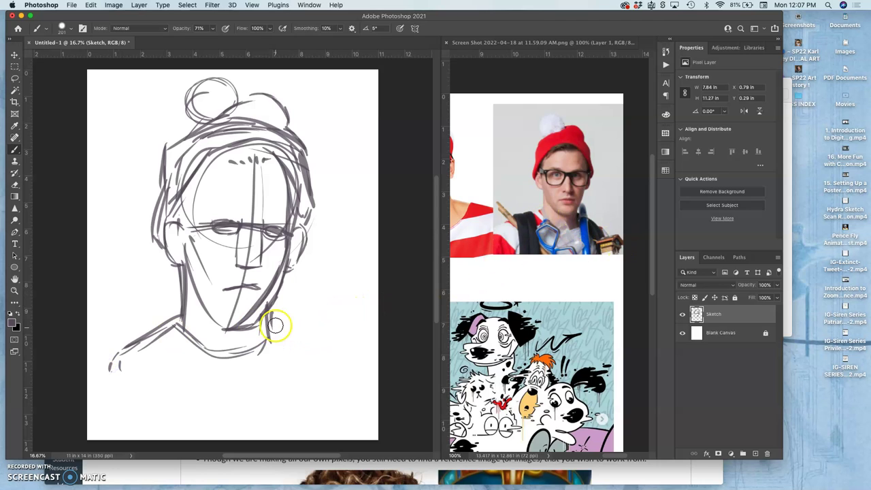
mouse_move(272, 320)
left_mouse_down()
mouse_move(329, 344)
mouse_move(352, 375)
left_mouse_up()
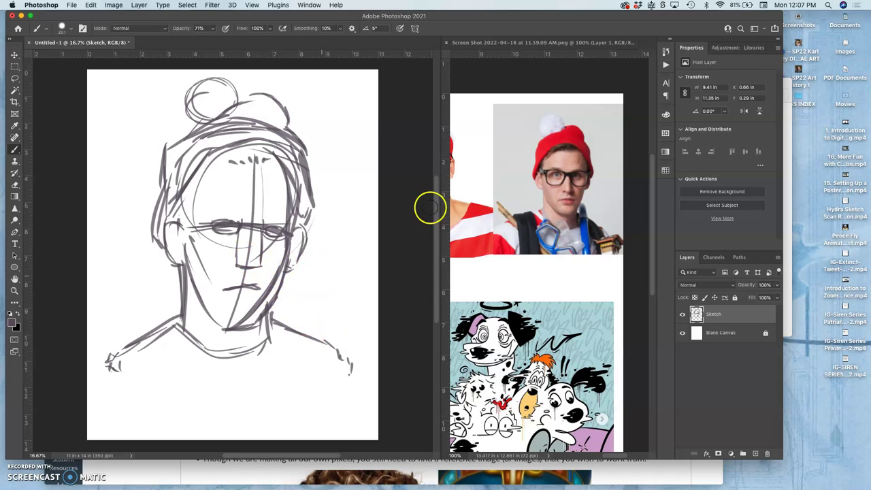
Examine the werewolf and Waldo costume photos in the reference document for facial features and hat shape, and return to the sketch document
scroll(360, 184, "left", 3)
scroll(514, 211, "up", 1)
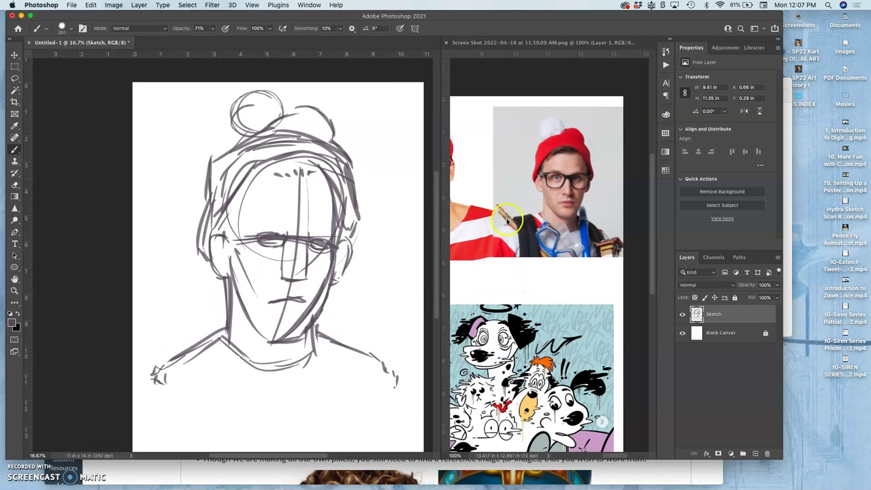
left_click(509, 226)
scroll(529, 218, "down", 10)
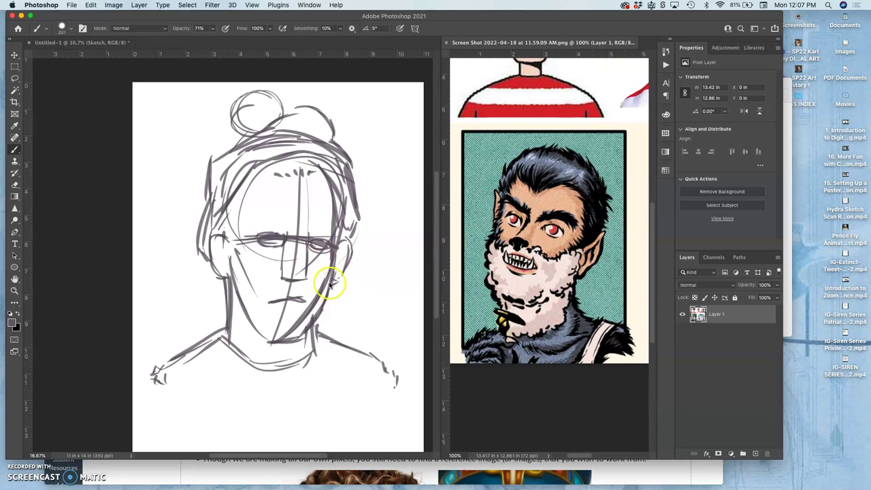
left_click(272, 297)
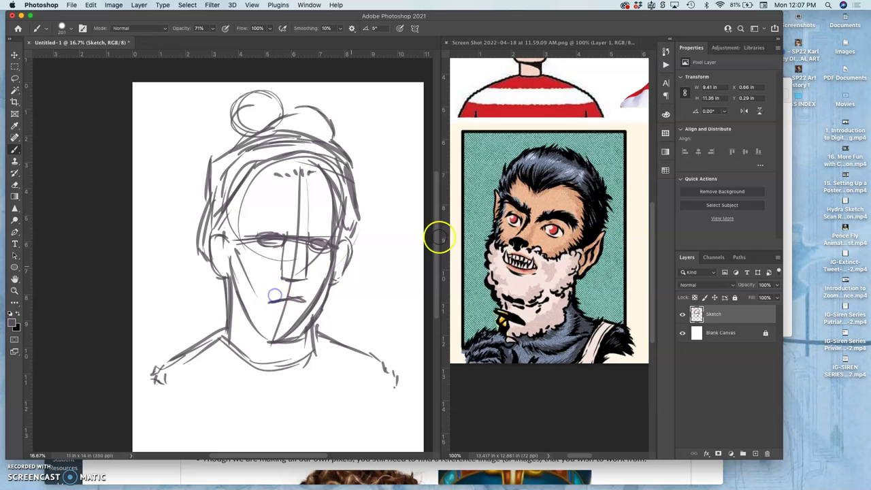
left_click(562, 181)
scroll(511, 219, "up", 6)
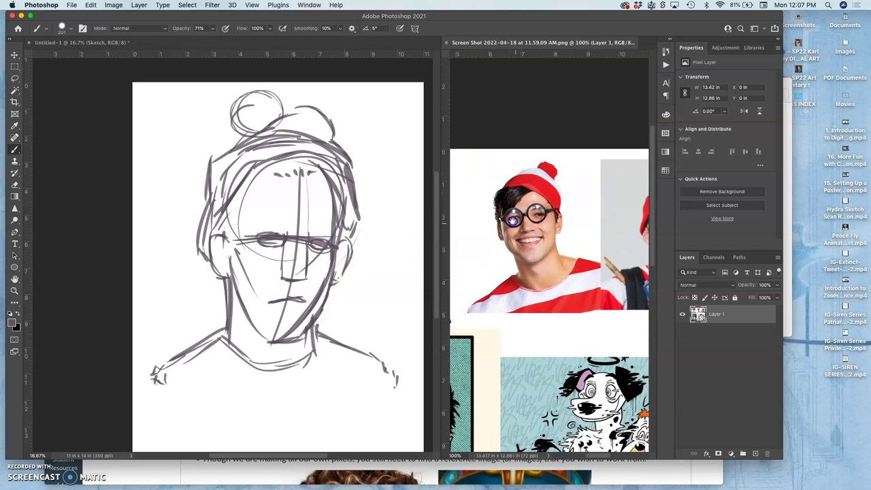
scroll(511, 220, "right", 5)
scroll(506, 204, "down", 1)
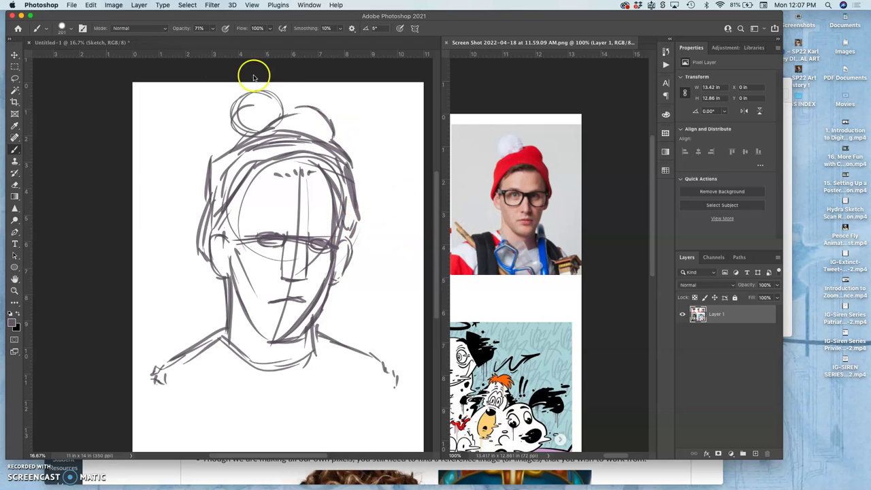
left_click(93, 42)
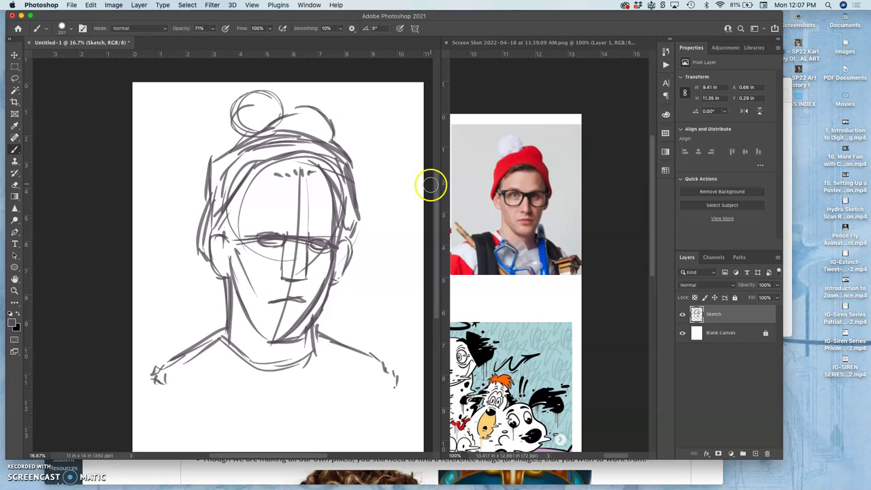
Warp the Sketch layer with Free Transform, pulling the forehead area and the far eye slightly outward to widen the head
key("super+t")
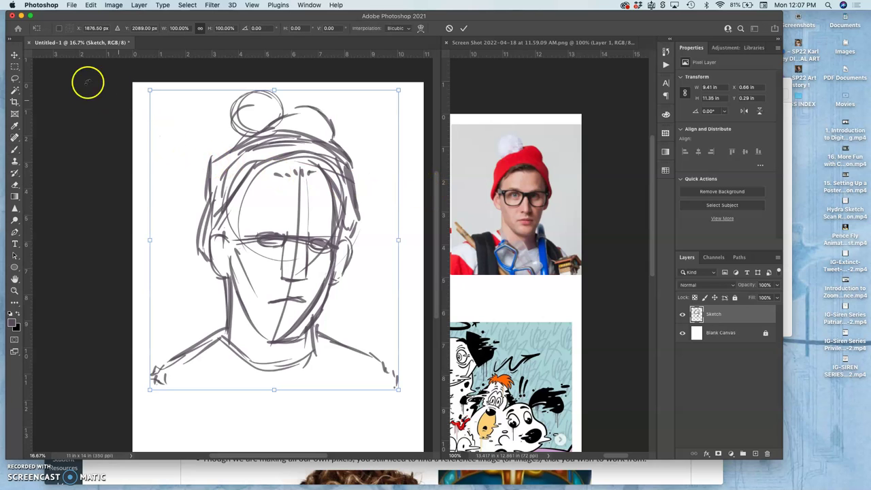
right_click(221, 196)
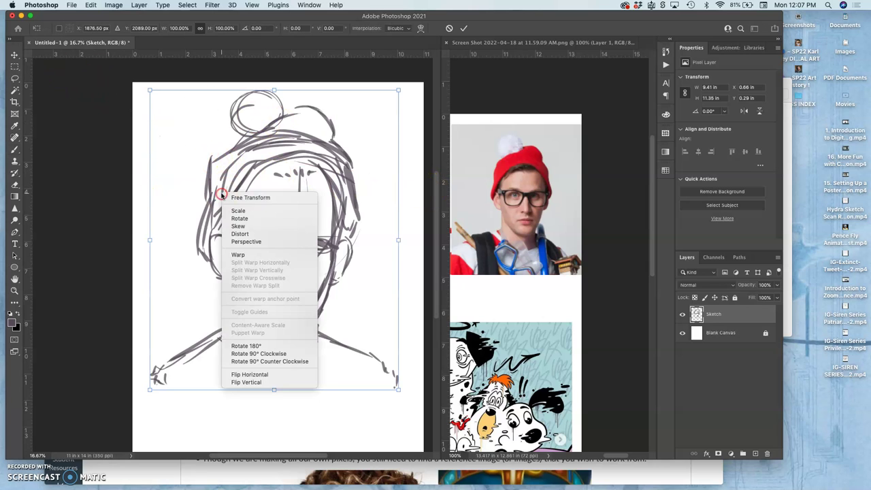
left_click(238, 254)
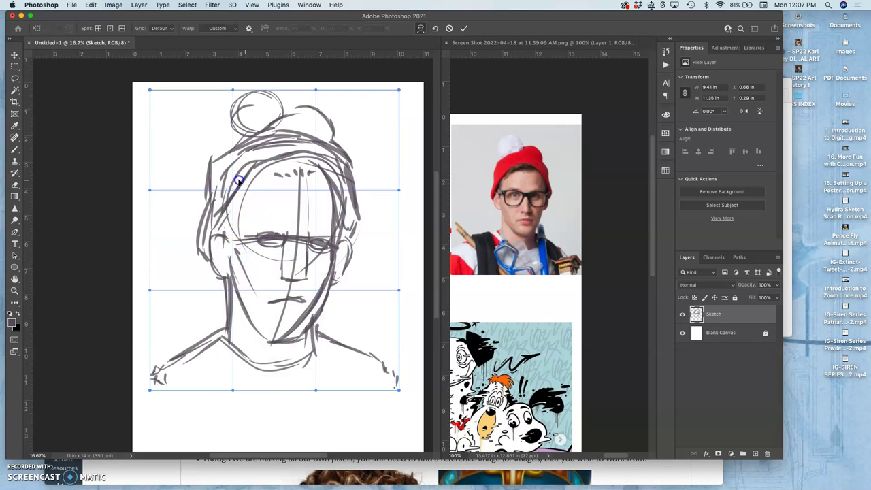
left_click_drag(229, 180, 238, 185)
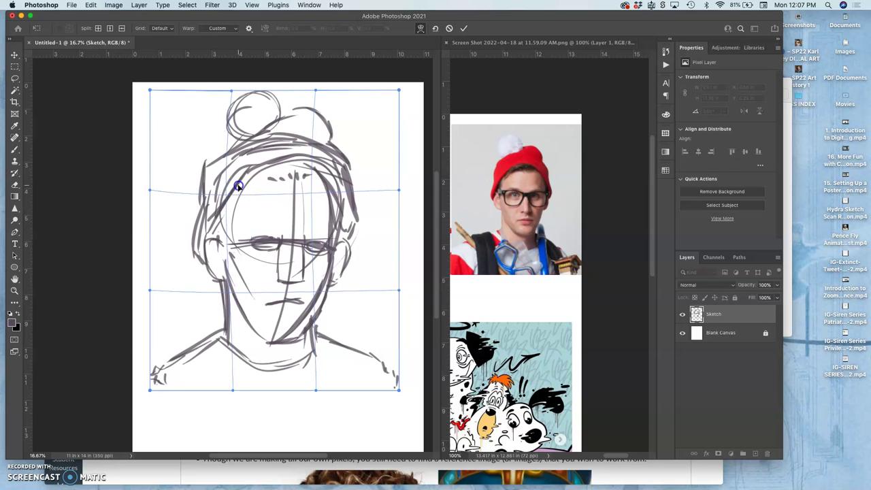
left_click_drag(331, 244, 334, 248)
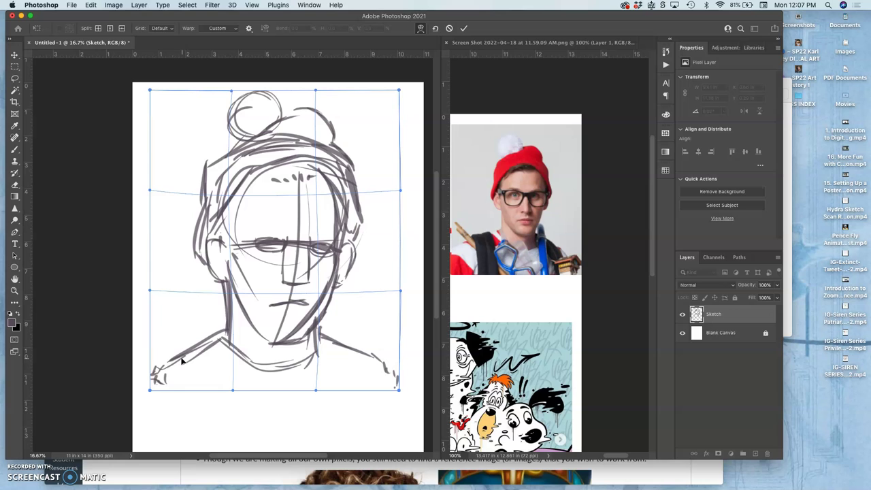
Warp both shoulders outward toward the canvas edges, pull the sides of the neck and jaw inward, and apply the transform
left_click_drag(162, 361, 142, 361)
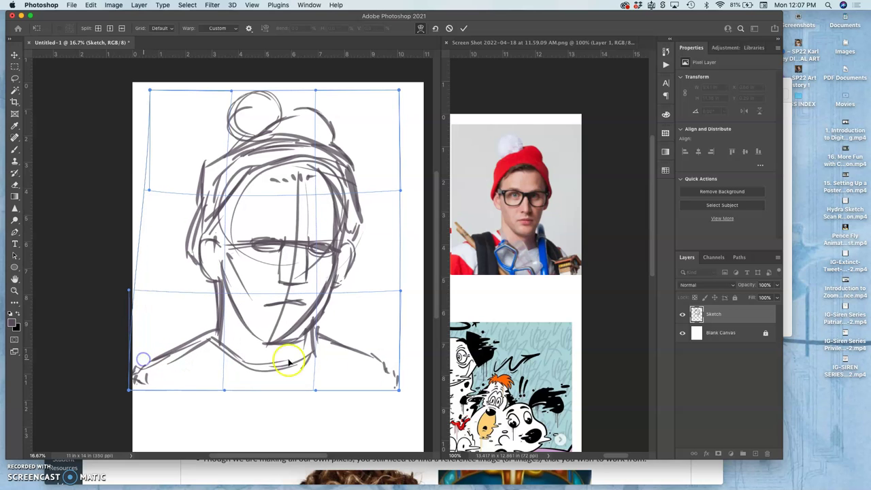
left_click_drag(390, 369, 407, 381)
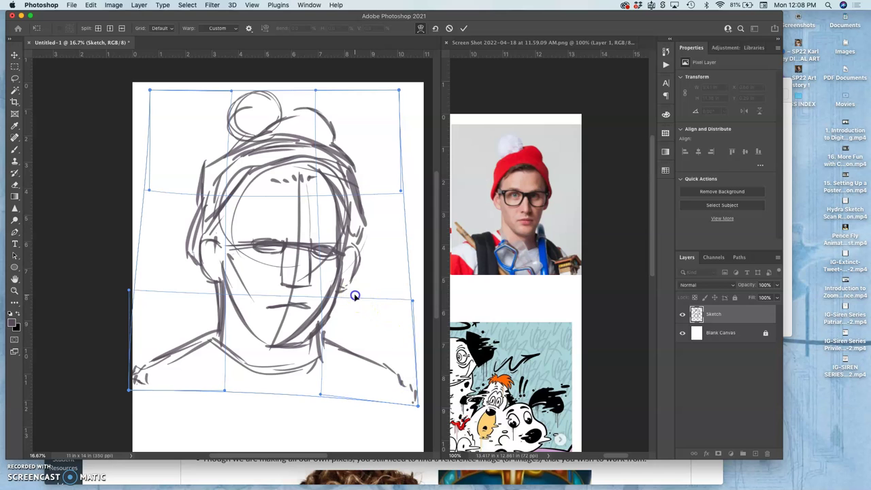
left_click_drag(354, 295, 346, 295)
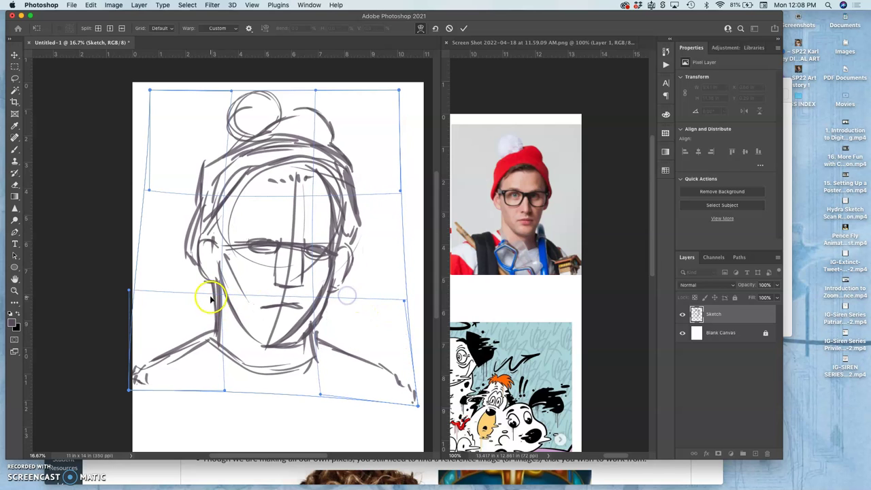
left_click_drag(213, 296, 220, 297)
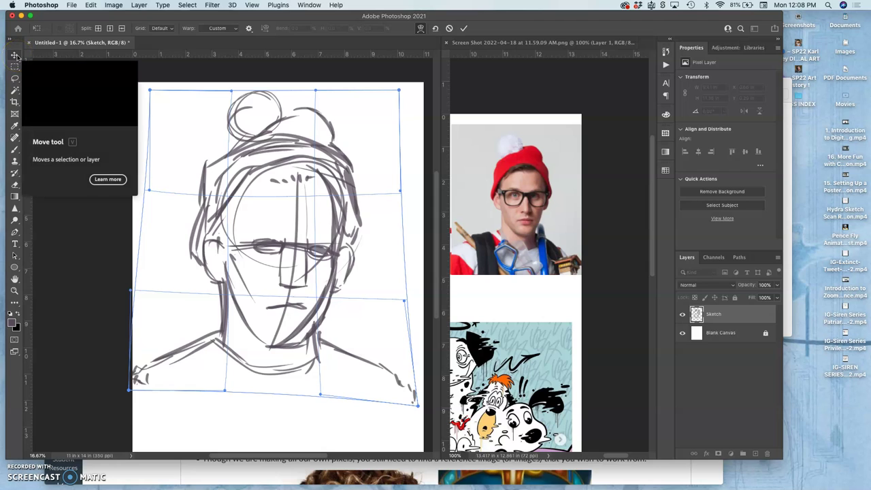
left_click(306, 188)
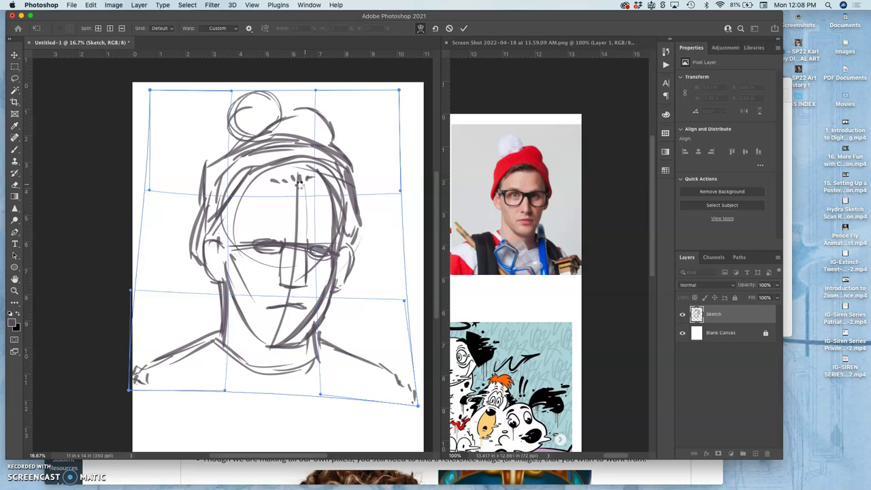
key("Return")
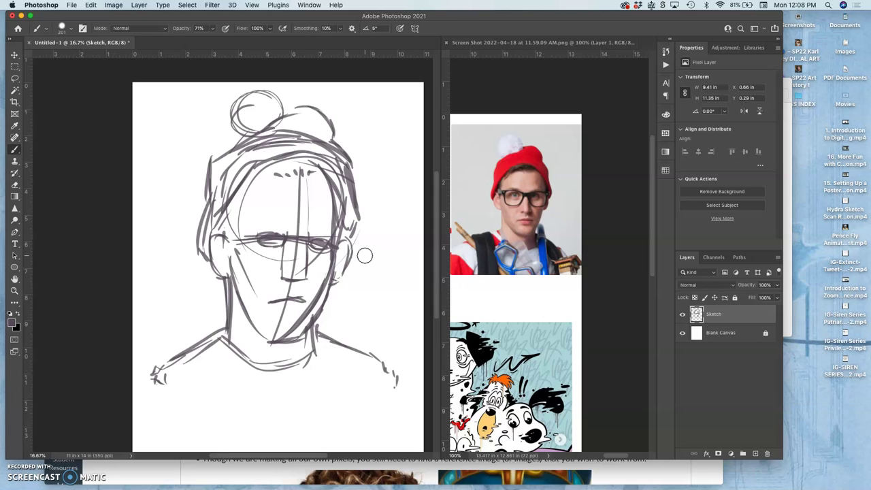
Restore the Free Transform state of the sketch from the document history and activate the Move tool
left_click(665, 52)
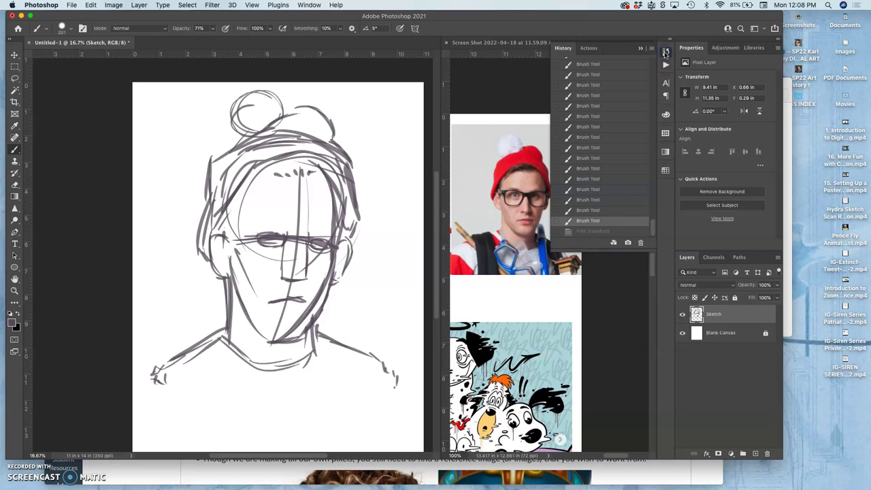
left_click(595, 232)
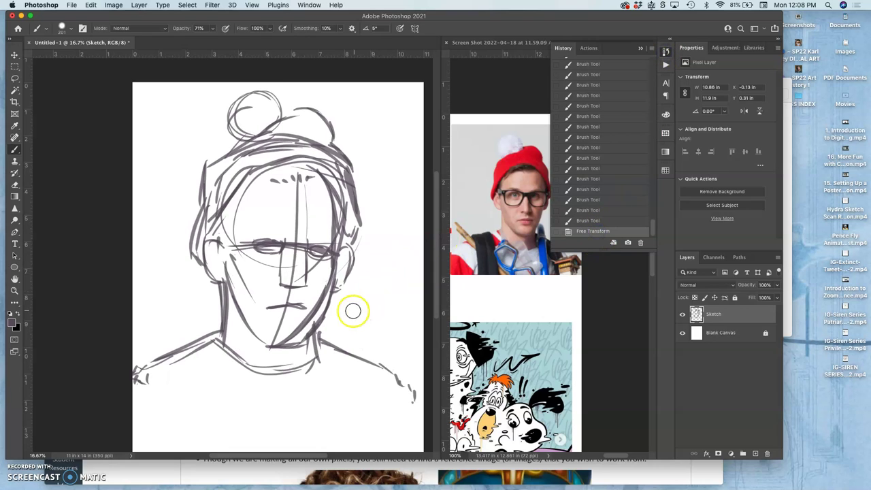
left_click(14, 55)
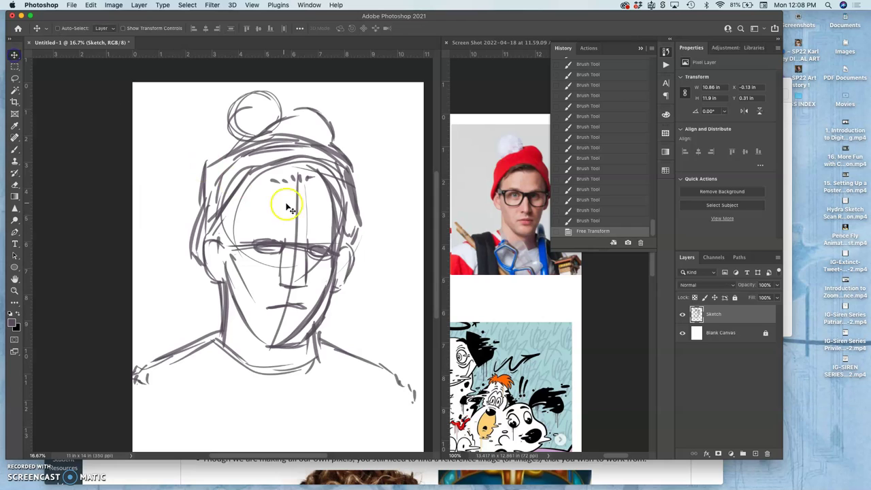
Nudge the sketch right and slightly down so the near shoulder sits within the canvas
left_click(273, 165)
key("Right")
key("Right")
key("Right")
key("Right")
key("Right")
key("Down")
key("Down")
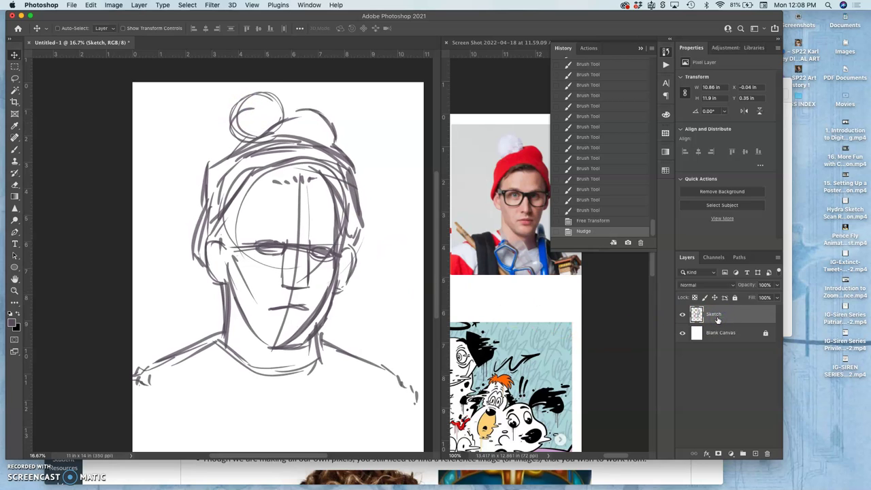
key("shift+Right")
key("shift+Right")
key("shift+Down")
Scale the Sketch layer to about 94% with Free Transform, centre it on the canvas and apply the transform
key("super+t")
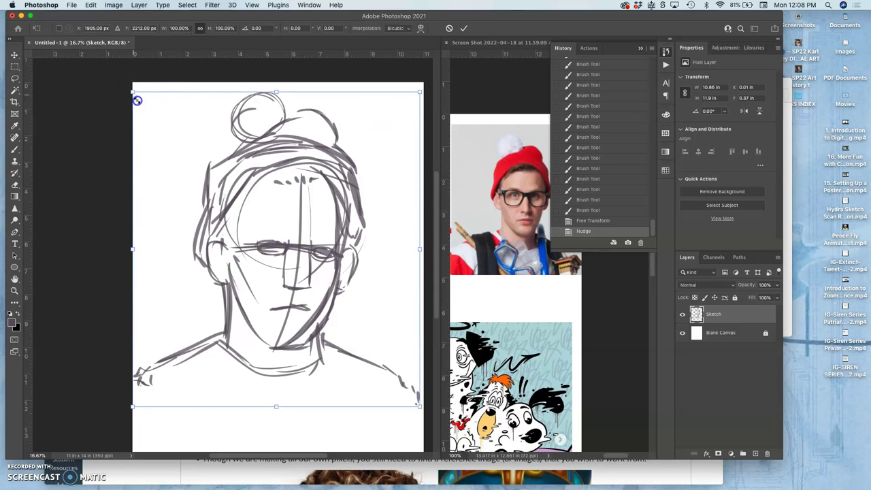
left_click_drag(137, 100, 146, 110)
left_click_drag(310, 218, 301, 215)
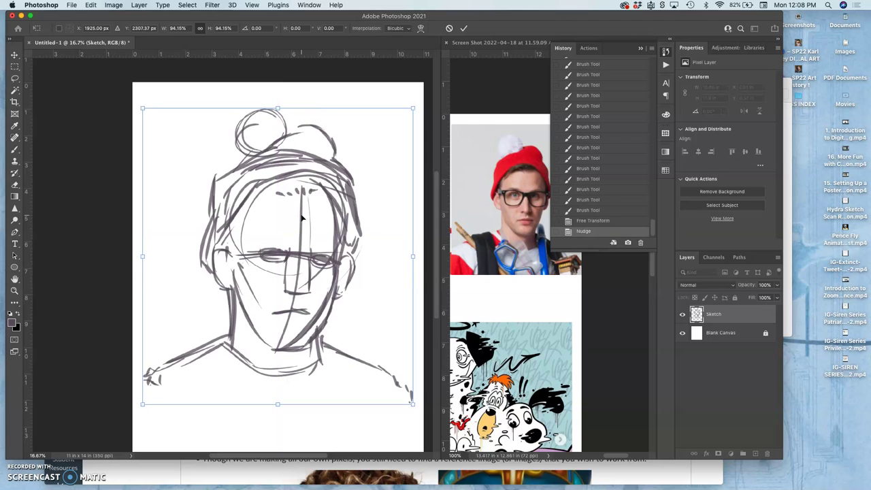
key("Return")
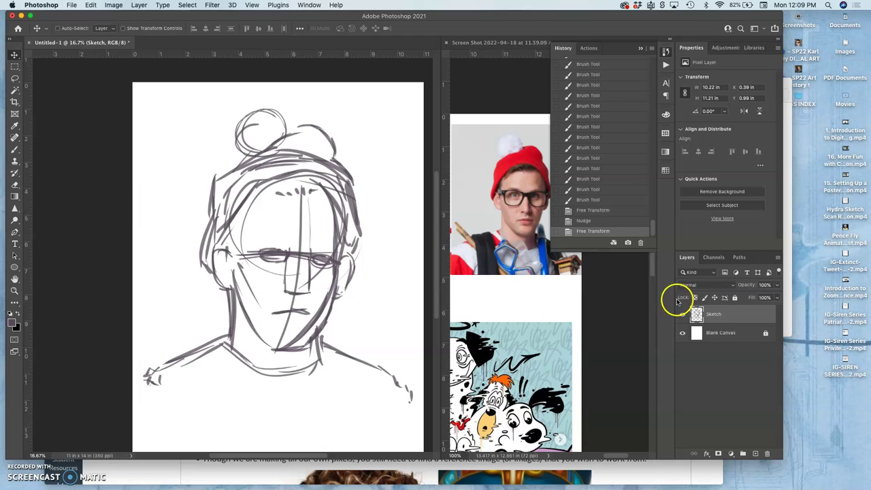
Add a new layer named Shape Painting above the Sketch layer and lock the Sketch layer
left_click(755, 453)
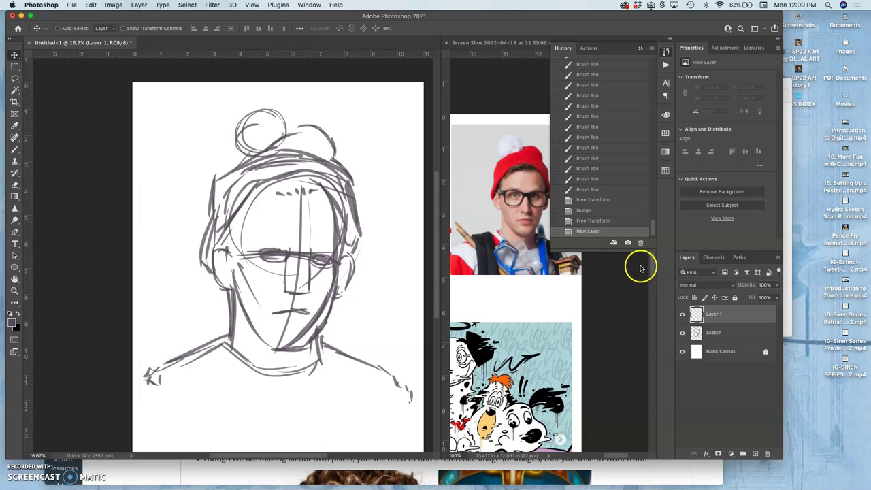
left_click_drag(735, 318, 715, 336)
left_click(734, 297)
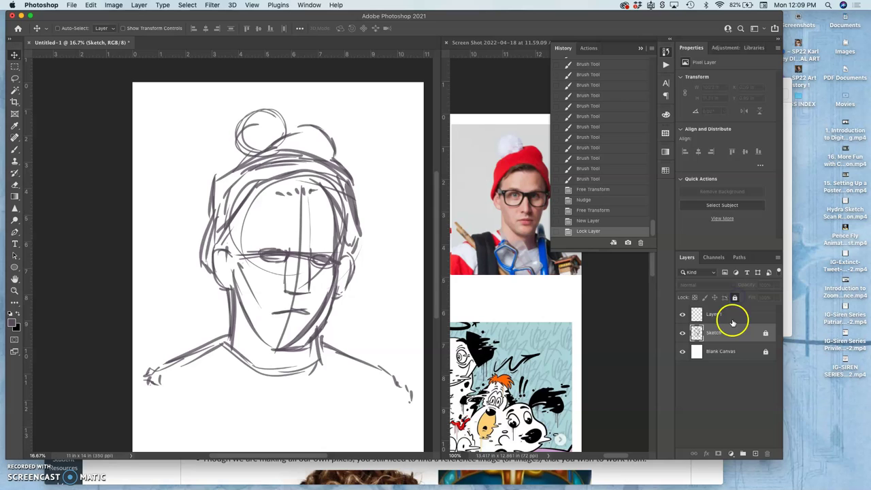
left_click(742, 315)
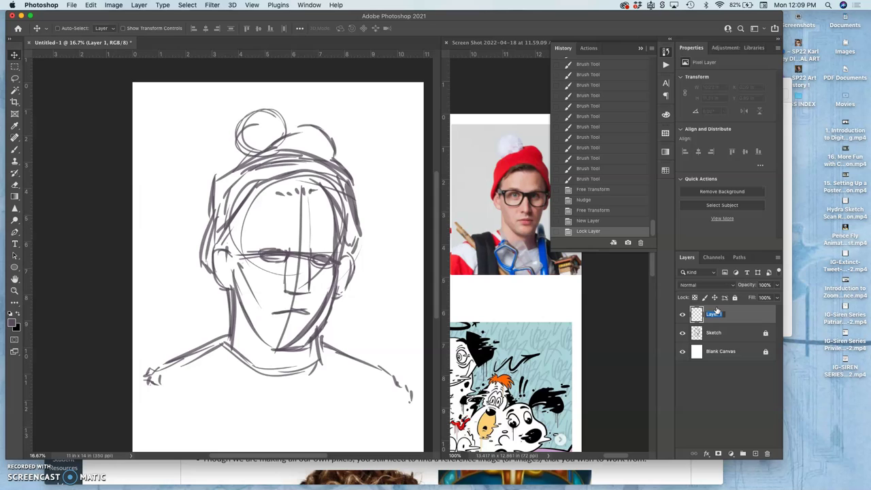
type("ape Painting")
Collapse the document history and enlarge the reference document to 200%, centred on the man in the Waldo costume
left_click(642, 49)
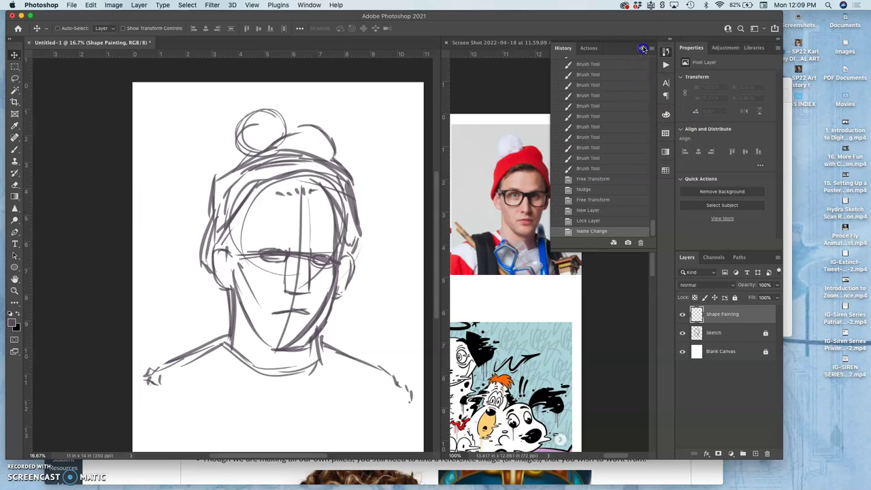
left_click(640, 49)
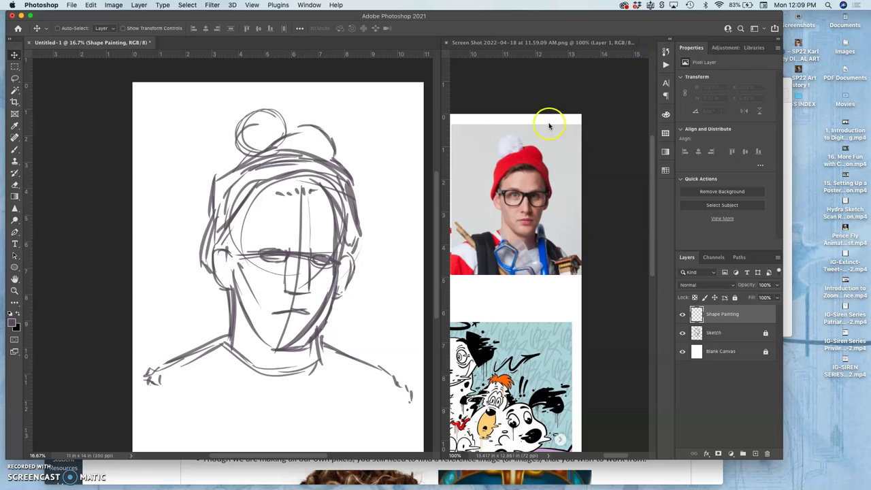
left_click(534, 43)
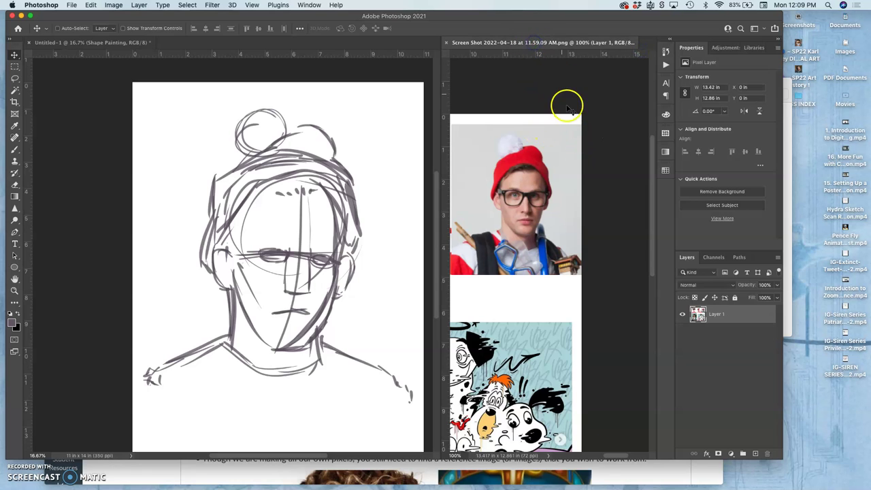
key("super+minus")
key("super+plus")
key("super+plus")
key("super+plus")
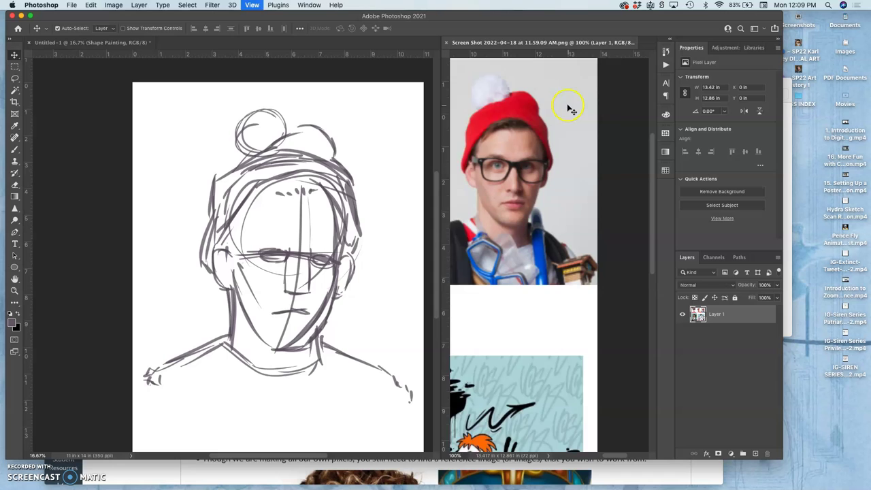
left_click_drag(549, 181, 588, 243)
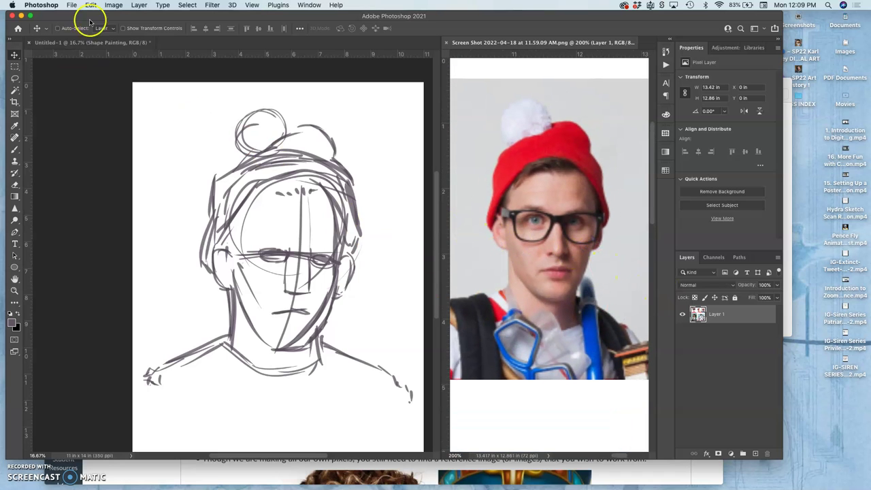
On the Shape Painting layer, fill the forehead with a 412 px brush in the light skin tone sampled from the Waldo photo
left_click(102, 42)
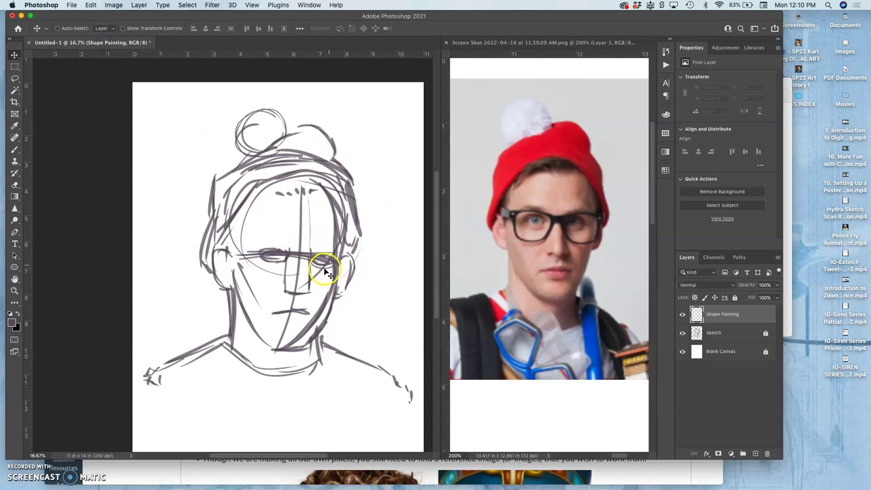
left_click(14, 149)
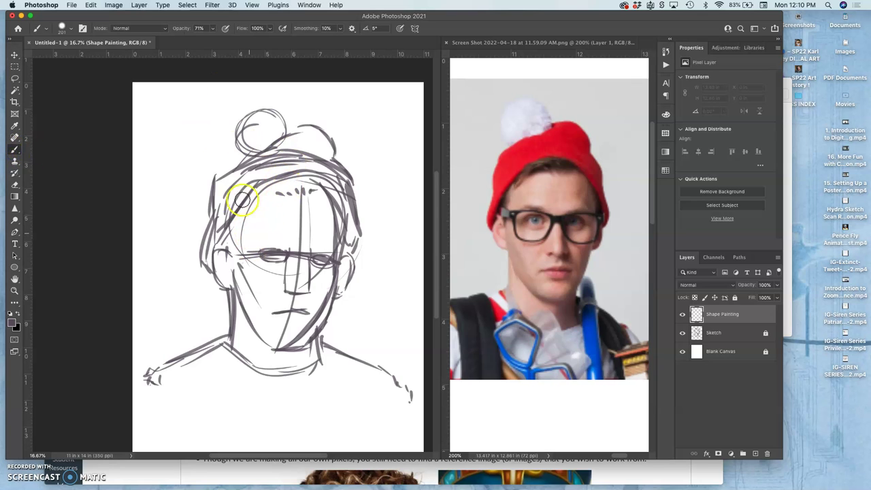
left_click(70, 32)
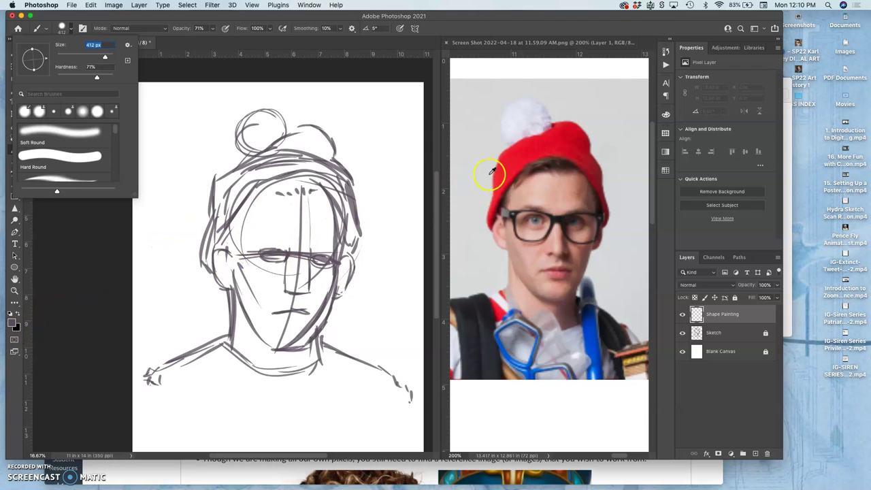
left_click(537, 188, "alt")
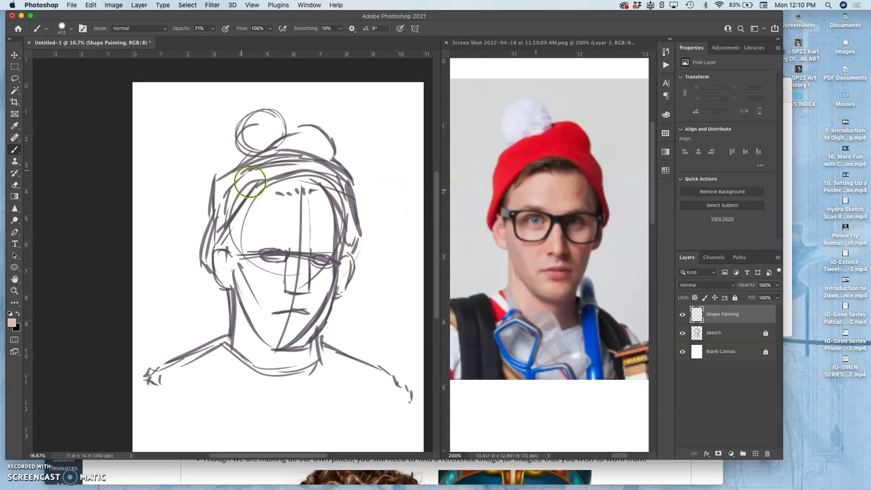
mouse_move(253, 202)
left_mouse_down()
mouse_move(270, 230)
mouse_move(290, 216)
mouse_move(293, 234)
mouse_move(281, 244)
mouse_move(255, 211)
mouse_move(252, 219)
mouse_move(282, 221)
mouse_move(279, 248)
mouse_move(302, 211)
mouse_move(309, 242)
mouse_move(329, 246)
mouse_move(328, 223)
mouse_move(322, 241)
mouse_move(296, 241)
mouse_move(309, 243)
mouse_move(300, 208)
mouse_move(312, 226)
mouse_move(311, 201)
mouse_move(265, 203)
mouse_move(325, 214)
left_mouse_up()
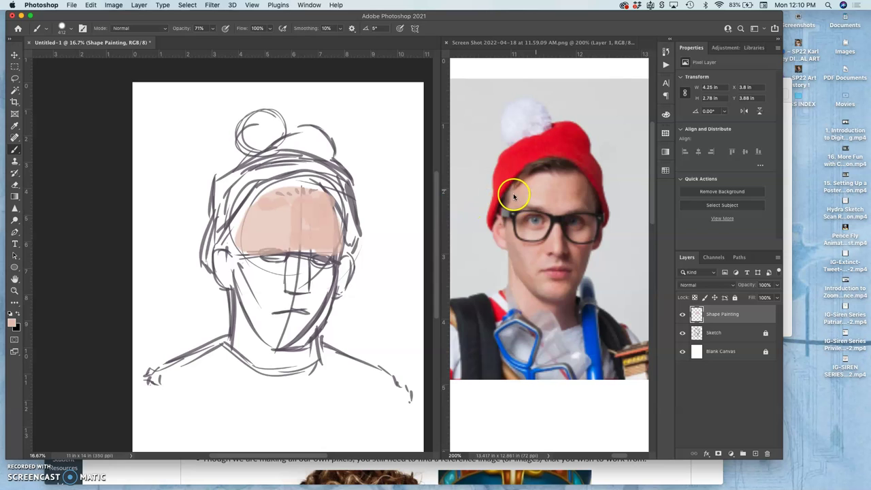
Paint dark brown shadows on the far side of the forehead and along the side of the nose, sampling the photo's shaded temple
left_click(587, 199, "alt")
mouse_move(320, 240)
left_mouse_down()
mouse_move(330, 219)
mouse_move(331, 241)
mouse_move(311, 216)
mouse_move(315, 235)
mouse_move(326, 218)
mouse_move(330, 234)
left_mouse_up()
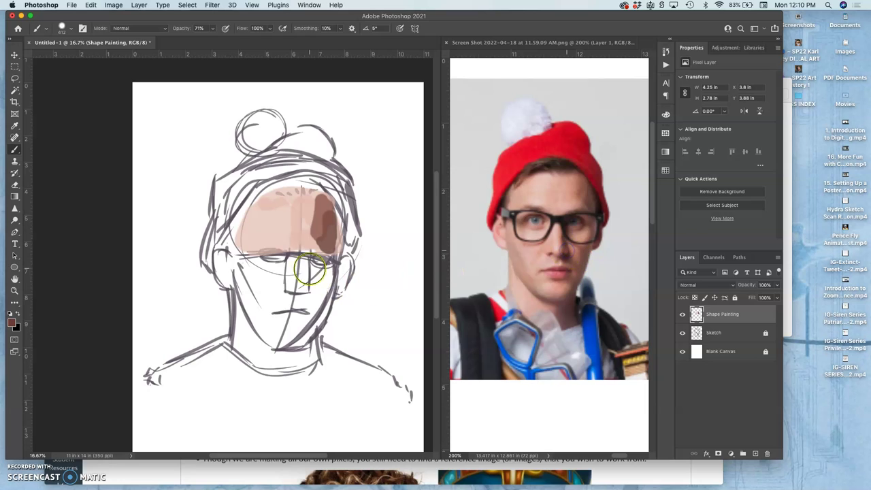
mouse_move(310, 260)
left_mouse_down()
mouse_move(309, 292)
mouse_move(263, 297)
mouse_move(287, 269)
mouse_move(260, 292)
mouse_move(255, 265)
mouse_move(260, 295)
left_mouse_up()
Block in the near cheek, jaw and chin with skin tones sampled from the photo, and paint the lips in its pink lip colour
left_click(517, 251, "alt")
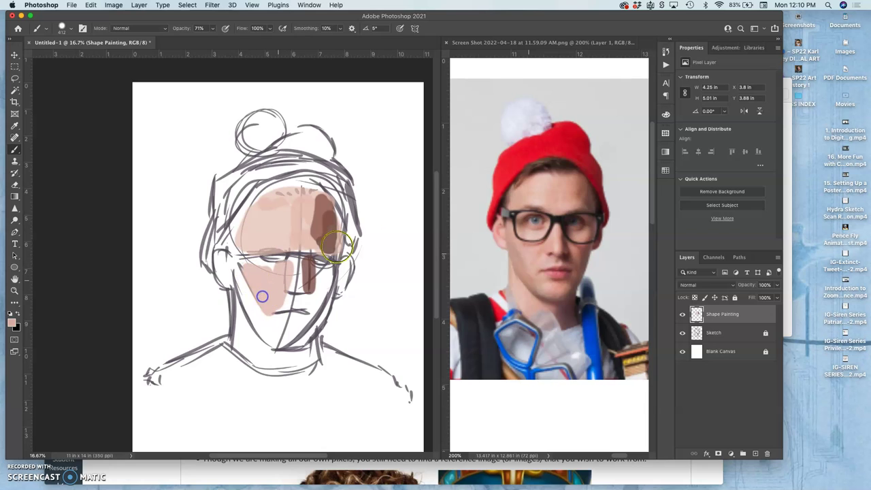
left_click(517, 245, "alt")
mouse_move(235, 257)
left_mouse_down()
mouse_move(262, 329)
mouse_move(261, 312)
mouse_move(279, 339)
mouse_move(298, 343)
mouse_move(312, 335)
mouse_move(286, 317)
left_mouse_up()
left_click(551, 282, "alt")
left_click_drag(552, 281, 560, 273)
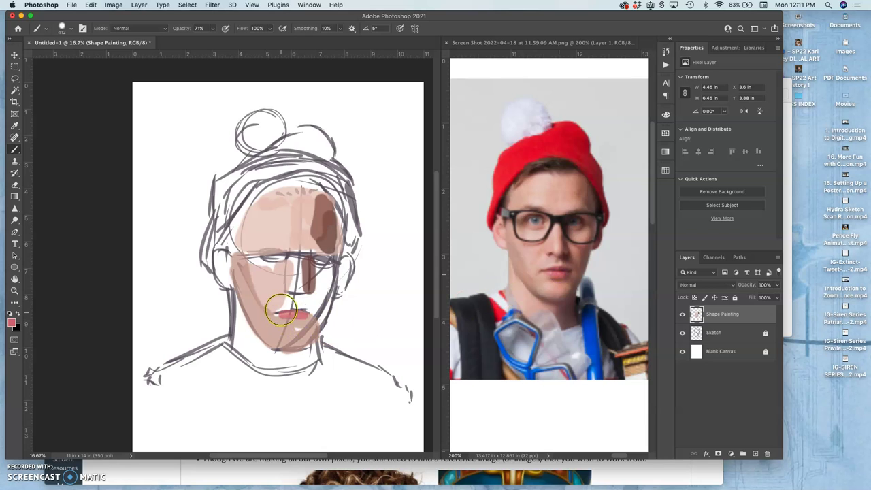
Paint the skin around the mouth and the far lower cheek with darker, redder tones sampled from the photo
left_click_drag(581, 257, 564, 260)
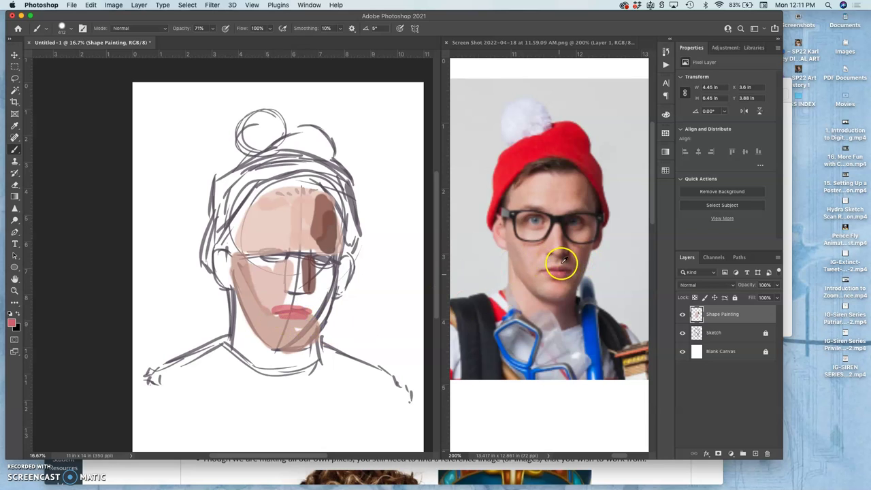
left_click_drag(272, 301, 276, 305)
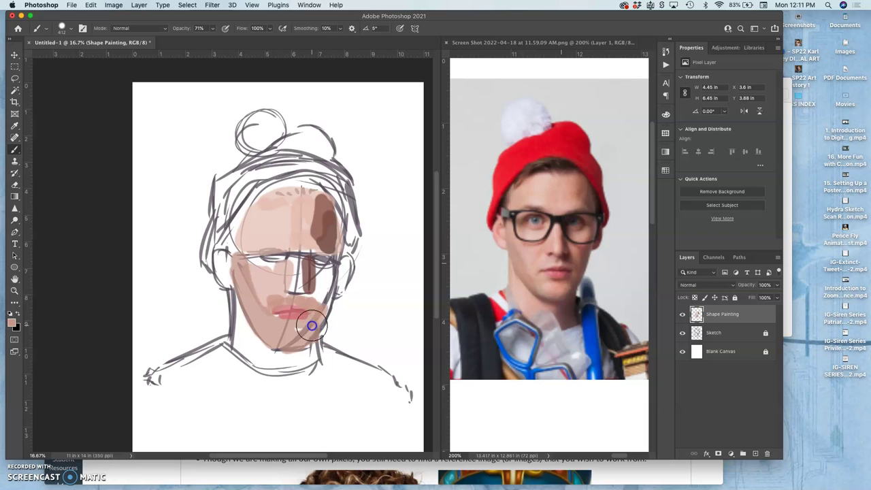
left_click_drag(324, 298, 328, 289)
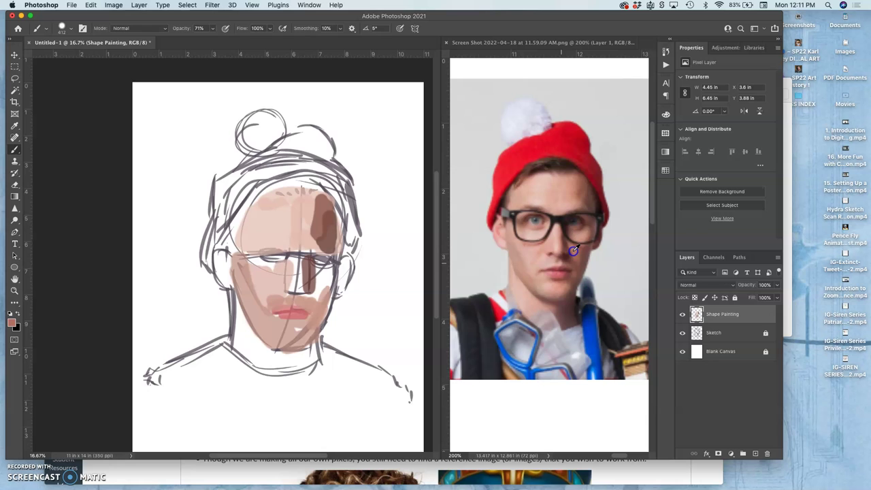
mouse_move(300, 334)
left_mouse_down()
mouse_move(326, 282)
mouse_move(306, 325)
mouse_move(294, 330)
mouse_move(322, 287)
mouse_move(305, 334)
mouse_move(289, 326)
mouse_move(301, 336)
mouse_move(319, 309)
left_mouse_up()
left_click(316, 303, "alt")
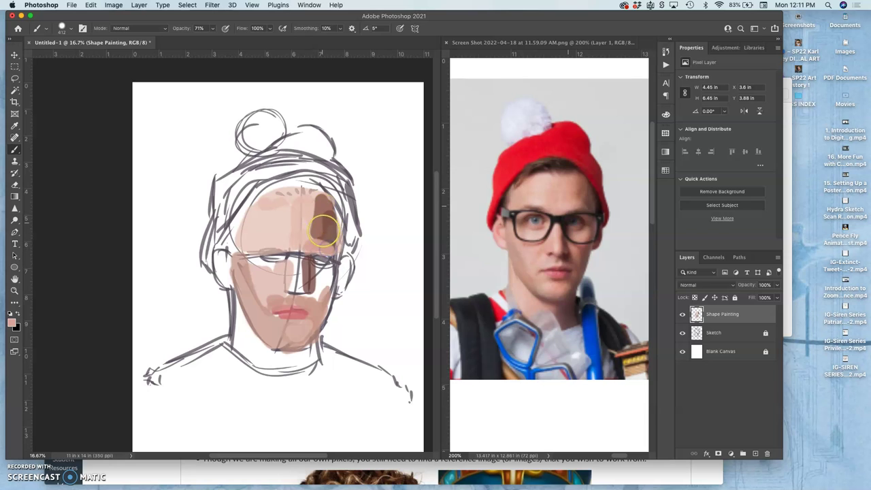
Paint the dark brown hair between beanie and forehead, and add reddish-brown shading under both eyes using colours from the photo
left_click_drag(565, 186, 555, 164)
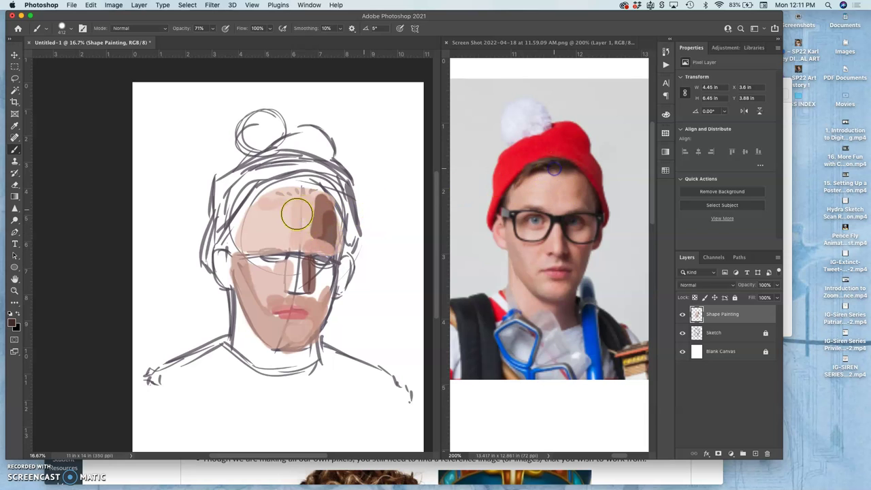
mouse_move(290, 192)
left_mouse_down()
mouse_move(311, 185)
mouse_move(269, 194)
mouse_move(272, 181)
mouse_move(230, 189)
mouse_move(248, 196)
left_mouse_up()
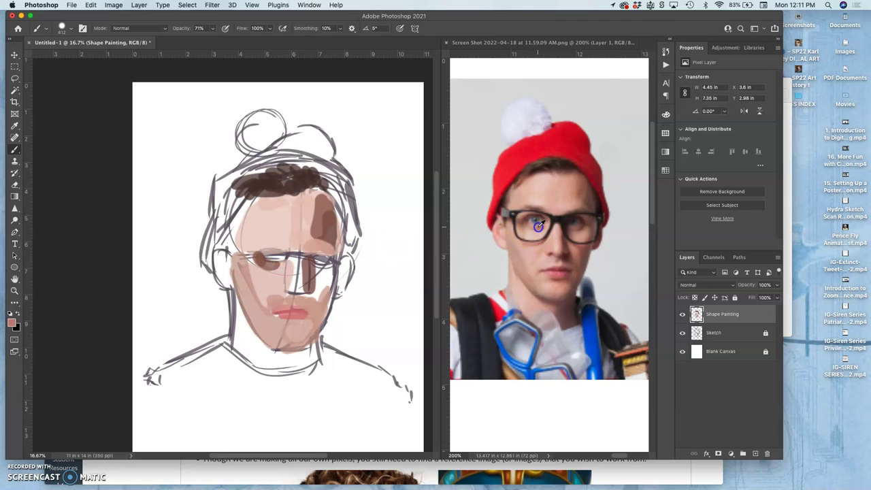
mouse_move(281, 265)
left_mouse_down()
mouse_move(292, 254)
mouse_move(269, 269)
mouse_move(257, 266)
left_mouse_up()
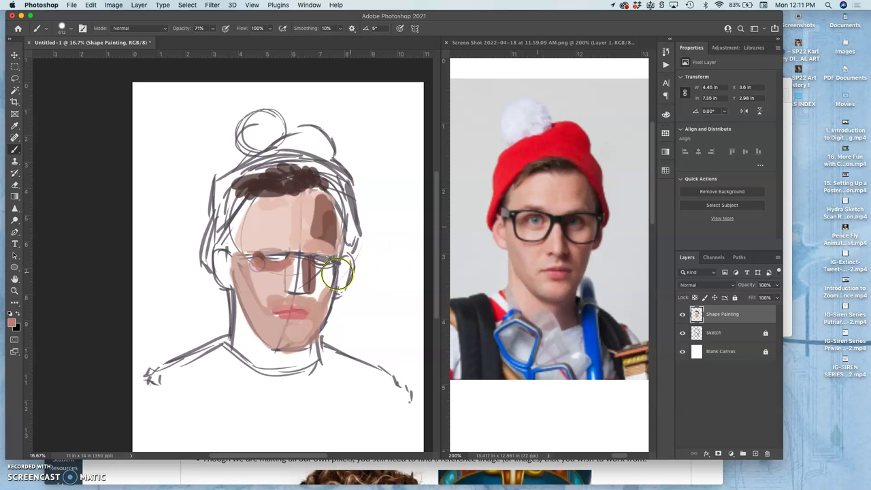
left_click_drag(316, 269, 325, 266)
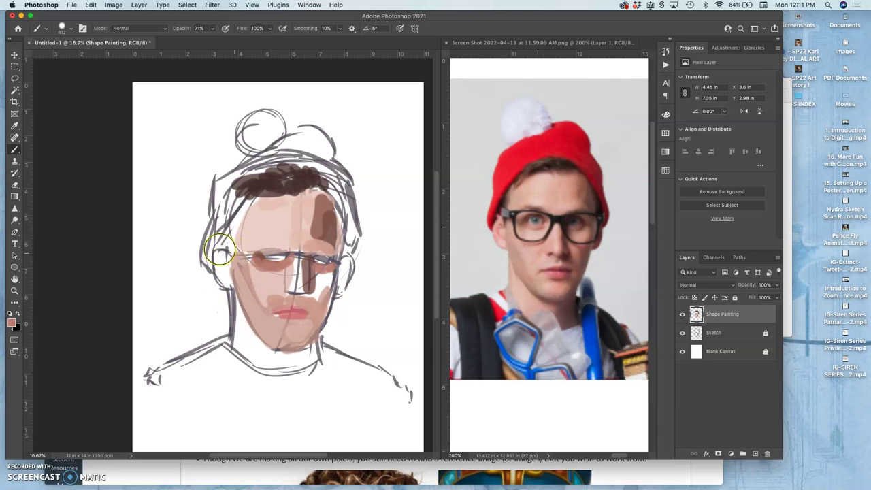
Paint the near ear with reddish and lighter skin tones sampled from the ear in the photo
mouse_move(220, 252)
left_mouse_down()
mouse_move(220, 272)
mouse_move(228, 281)
mouse_move(233, 274)
mouse_move(226, 286)
left_mouse_up()
left_click(507, 229, "alt")
left_click(501, 248, "alt")
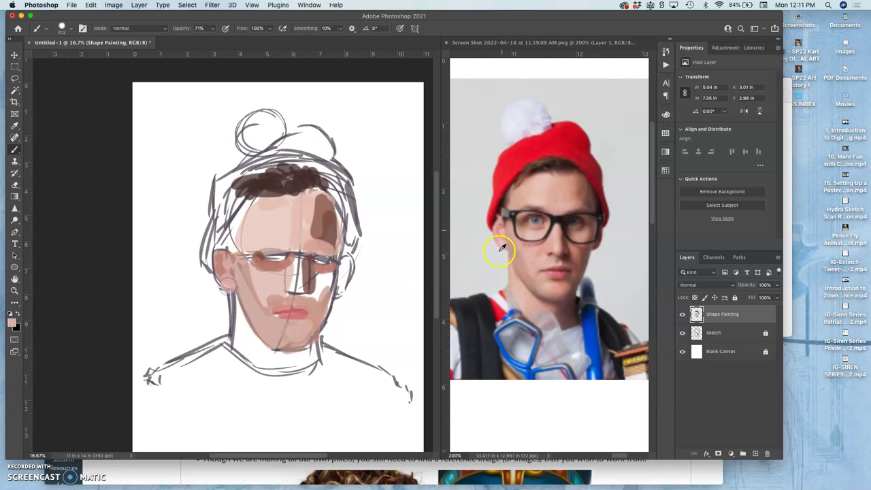
Layer pale and warmer skin tones sampled from the photo over the near temple and centre of the forehead
left_click(536, 200, "alt")
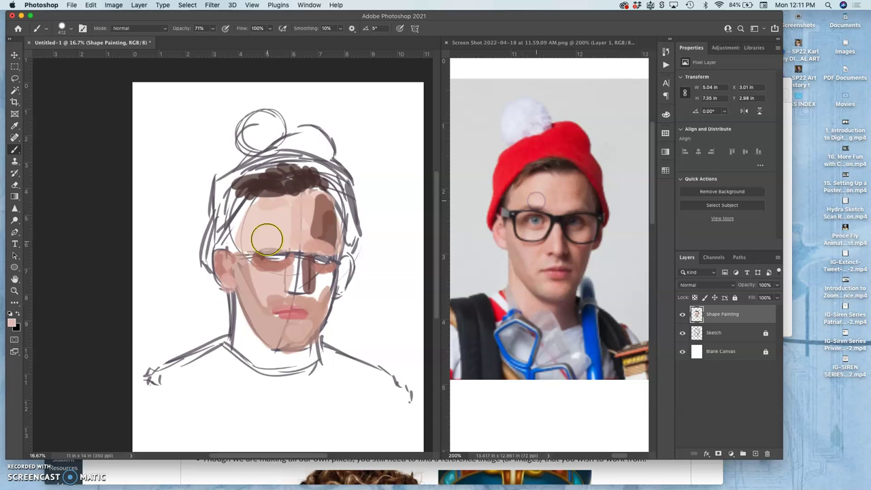
mouse_move(272, 240)
left_mouse_down()
mouse_move(284, 220)
mouse_move(253, 215)
mouse_move(241, 247)
mouse_move(247, 214)
mouse_move(260, 238)
mouse_move(270, 212)
left_mouse_up()
left_click(504, 185, "alt")
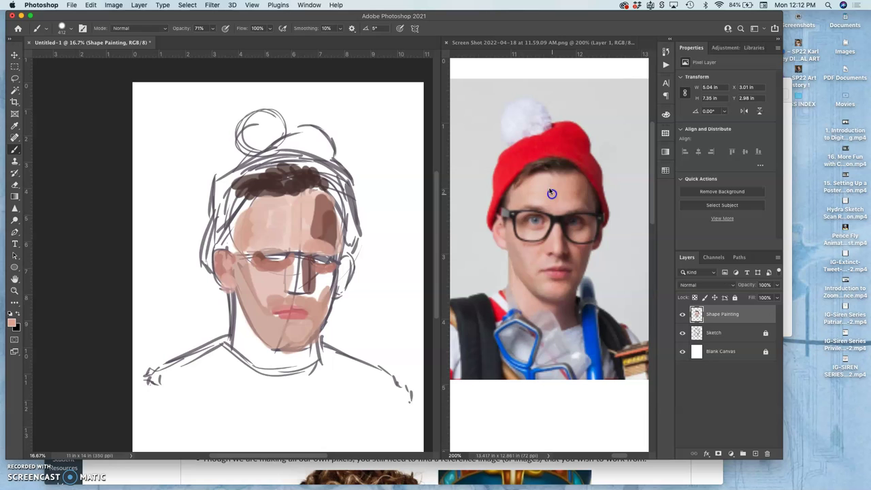
mouse_move(278, 208)
left_mouse_down()
mouse_move(288, 241)
mouse_move(306, 202)
mouse_move(297, 244)
left_mouse_up()
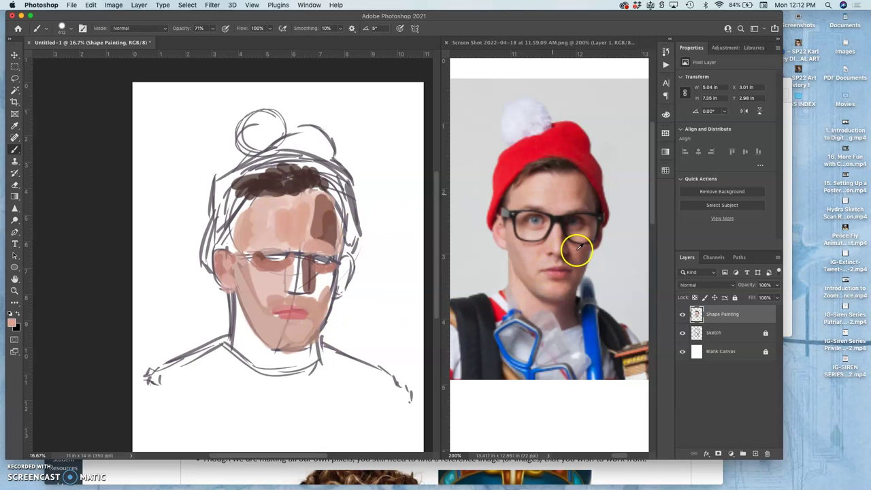
Paint the far cheek in a reddish shadow tone and the front of the nose in the pale highlight sampled from the photo
mouse_move(329, 278)
left_mouse_down()
mouse_move(314, 297)
mouse_move(299, 294)
left_mouse_up()
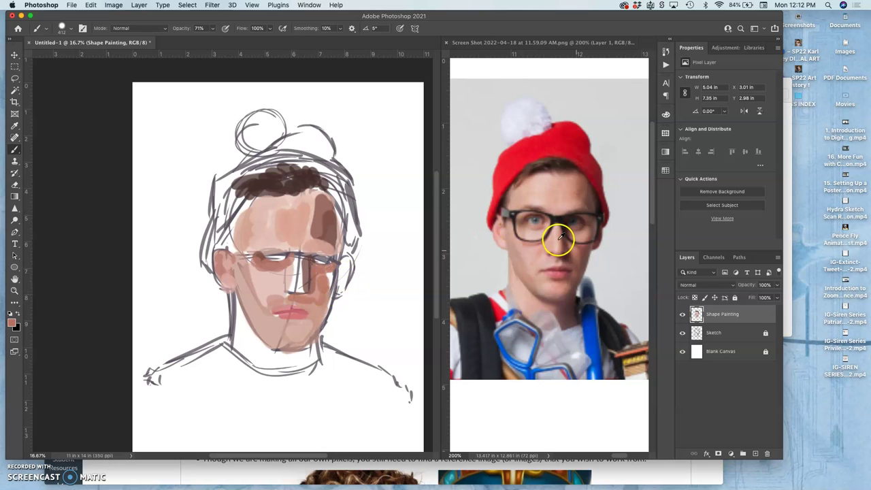
left_click(557, 241, "alt")
mouse_move(298, 275)
left_mouse_down()
mouse_move(288, 282)
mouse_move(295, 272)
mouse_move(298, 289)
mouse_move(298, 280)
left_mouse_up()
Brush a pale skin highlight onto the chin below the lips, sampling the light tone on the painted nose
left_click(221, 188, "alt")
left_click(283, 284, "alt")
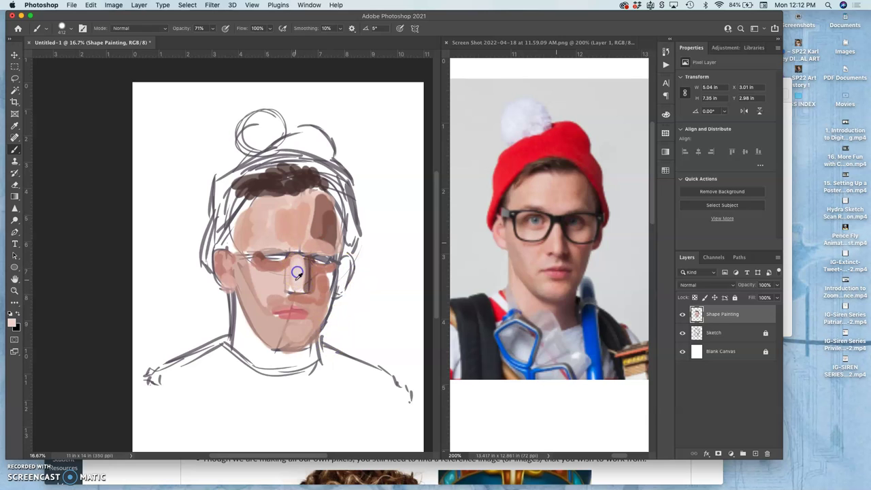
left_click(297, 347)
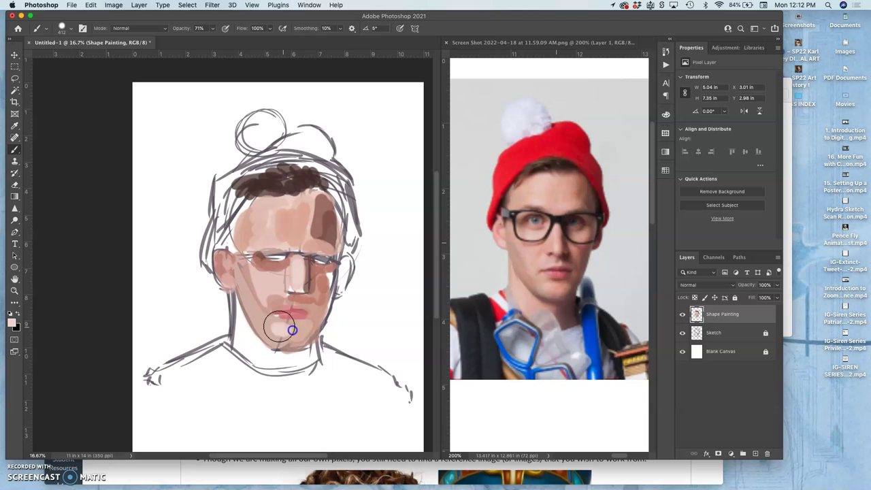
Finish the pale highlight on the chin and brush a warmer skin tone along the near side of the nose
left_click_drag(280, 309, 284, 332)
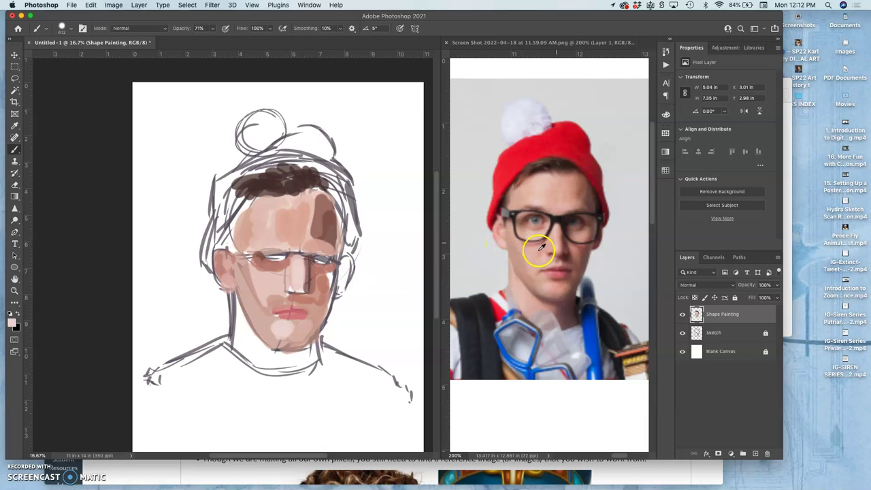
mouse_move(289, 278)
left_mouse_down()
mouse_move(272, 308)
mouse_move(282, 286)
left_mouse_up()
left_click(283, 279)
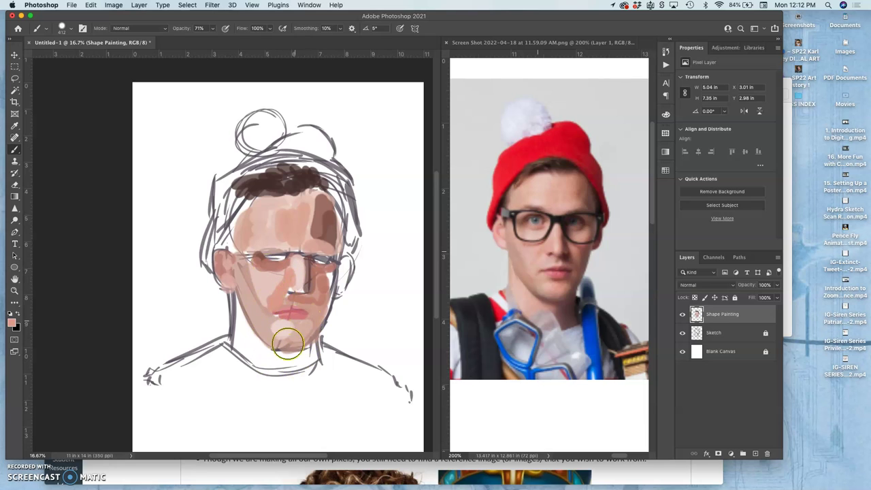
Paint a darker reddish-brown shadow down the far edge of the face from the cheek to the jaw
left_click(271, 278, "alt")
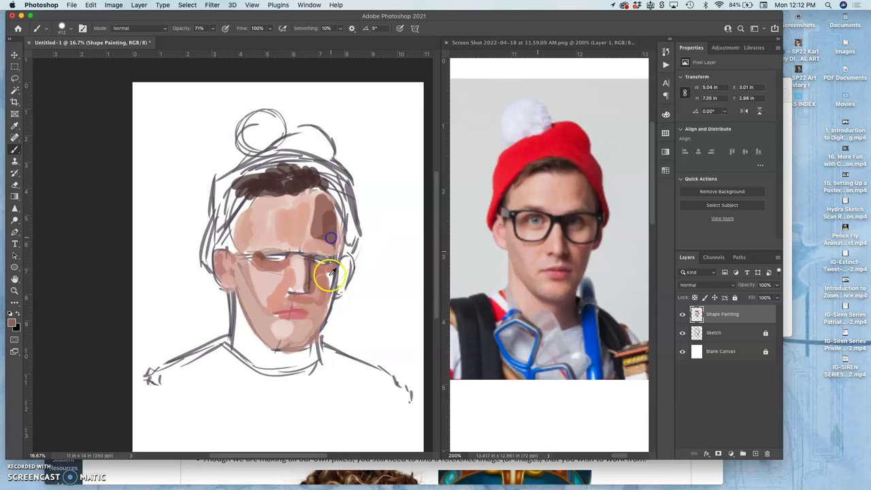
mouse_move(333, 272)
left_mouse_down()
mouse_move(336, 304)
mouse_move(330, 280)
mouse_move(317, 337)
left_mouse_up()
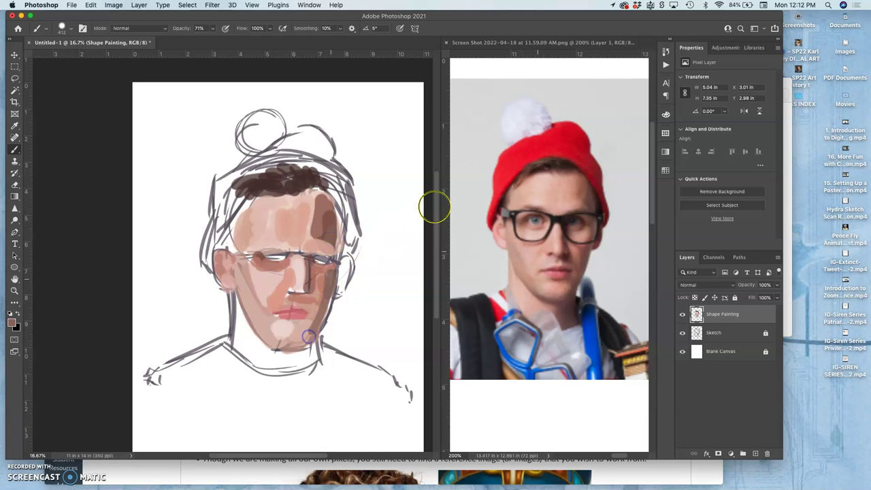
Block in the beanie's brim, sides and crown with bright and darker reds sampled from the hat in the photo
left_click(514, 165, "alt")
mouse_move(216, 199)
left_mouse_down()
mouse_move(213, 188)
mouse_move(207, 261)
left_mouse_up()
mouse_move(230, 180)
left_mouse_down()
mouse_move(274, 153)
mouse_move(286, 154)
mouse_move(266, 163)
mouse_move(296, 153)
mouse_move(280, 154)
mouse_move(321, 158)
mouse_move(278, 156)
mouse_move(326, 168)
mouse_move(323, 161)
mouse_move(342, 176)
mouse_move(347, 246)
left_mouse_up()
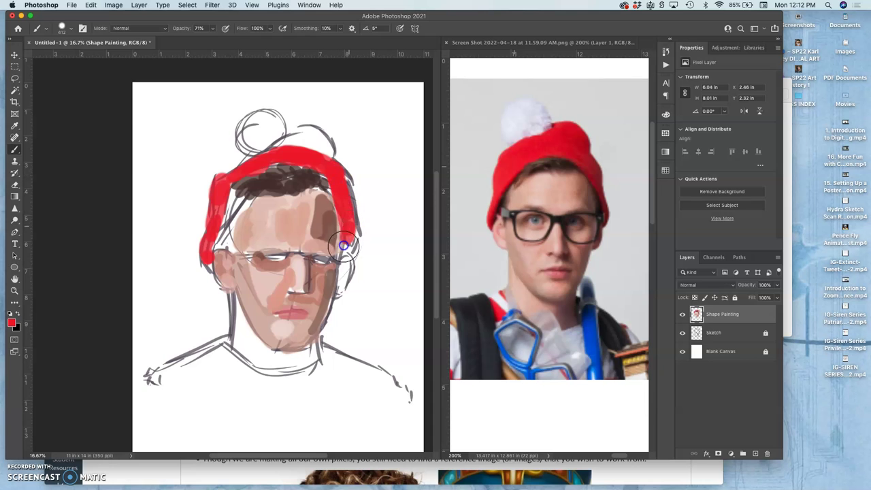
mouse_move(292, 131)
left_mouse_down()
mouse_move(320, 148)
mouse_move(284, 143)
mouse_move(319, 139)
left_mouse_up()
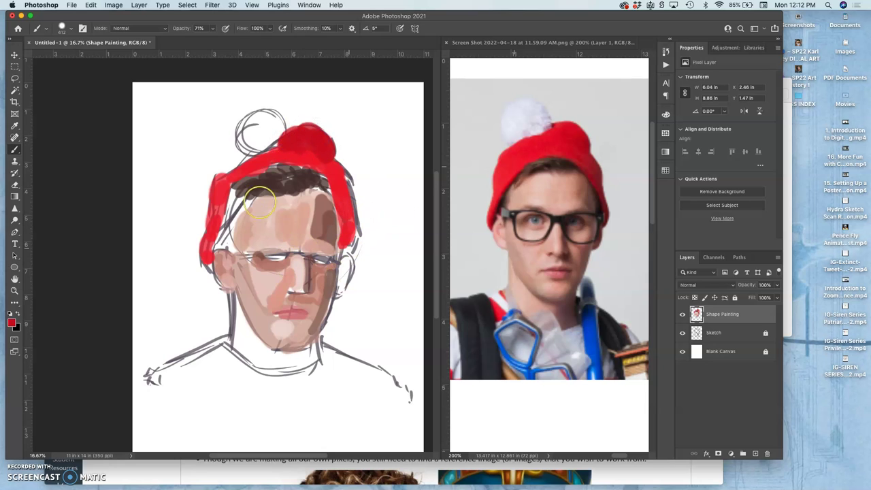
left_click_drag(232, 186, 212, 229)
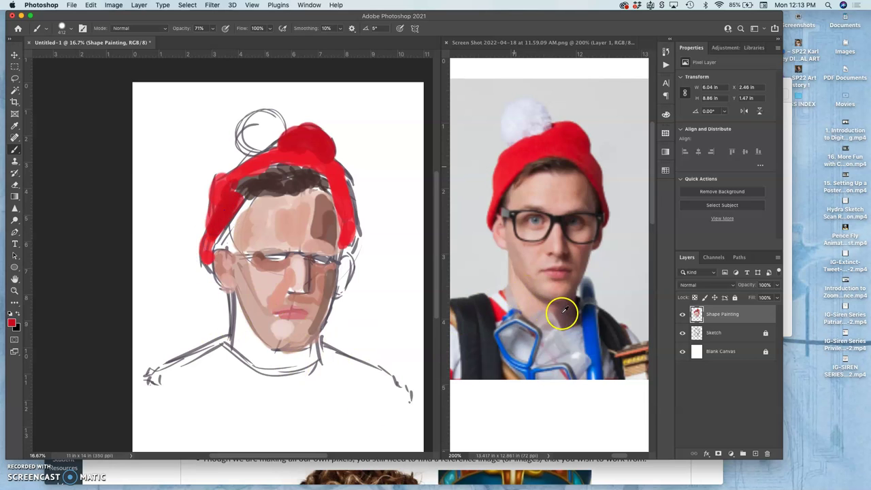
Paint the neck shadow under the chin with a dark brown and a reddish skin tone sampled from the photo
left_click_drag(292, 353, 310, 344)
left_click(589, 202, "alt")
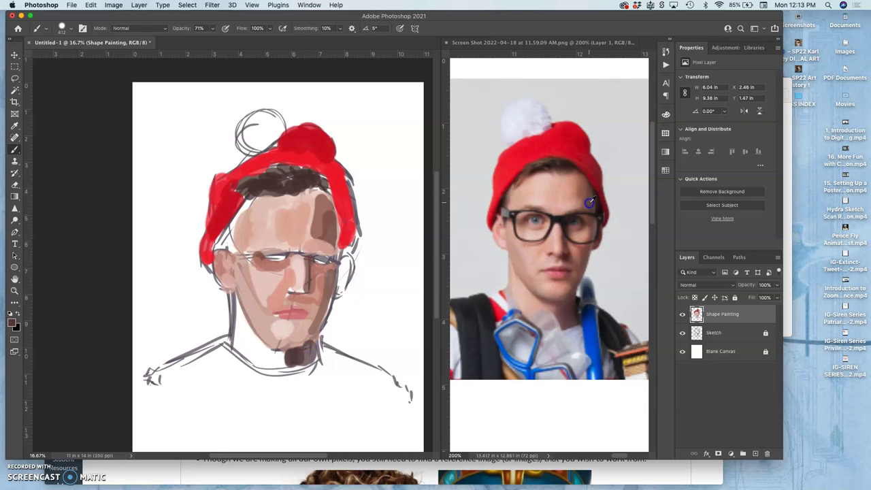
left_click(313, 359)
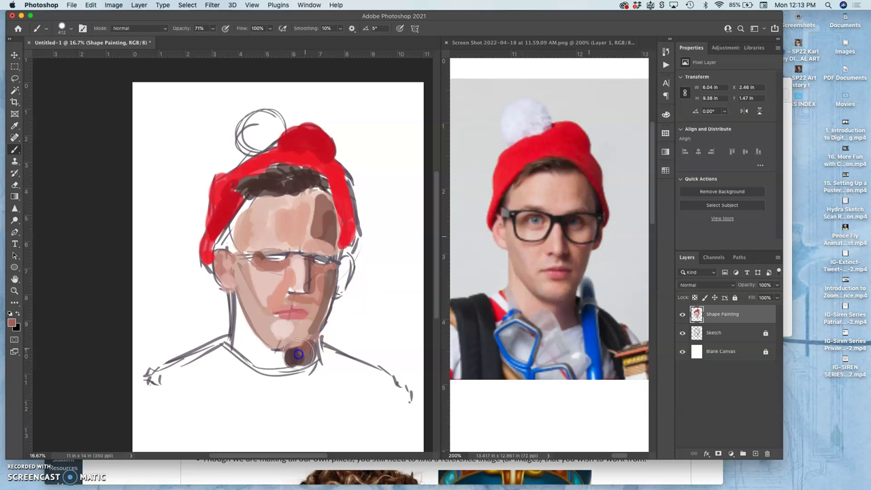